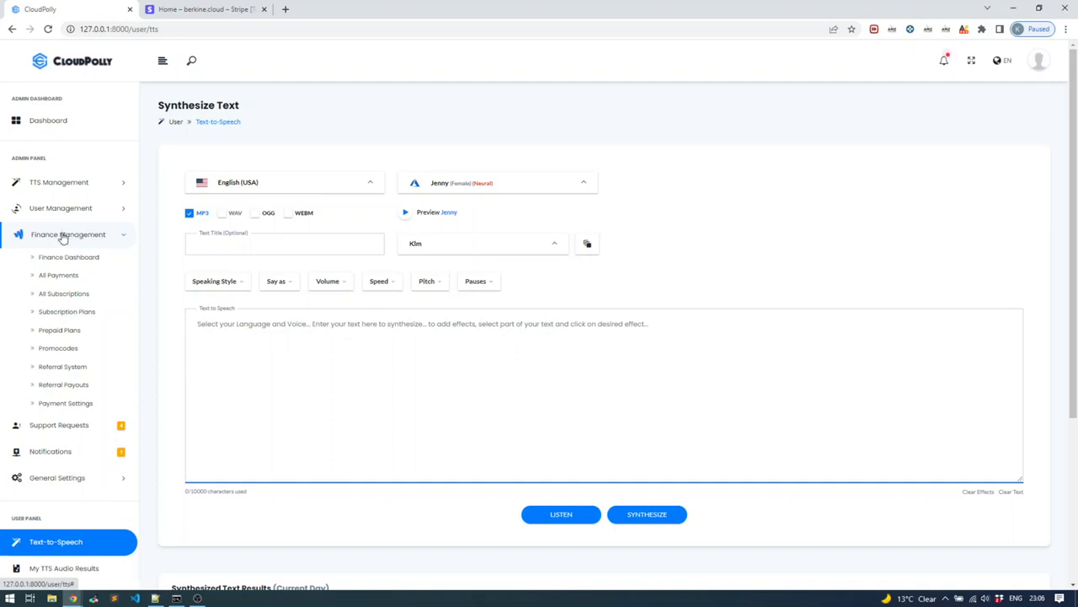
# Step: Open the finance payment settings and examine the Stripe gateway's key, secret key, webhook URI, webhook secret and base URI fields
pyautogui.click(59, 406)
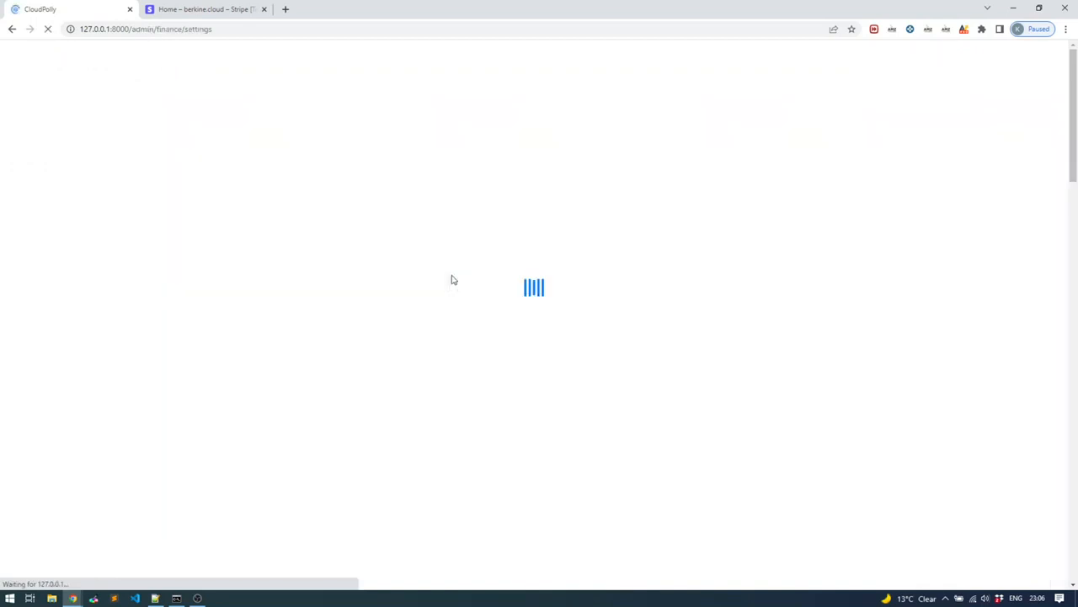
pyautogui.scroll(-5, 445, 292)
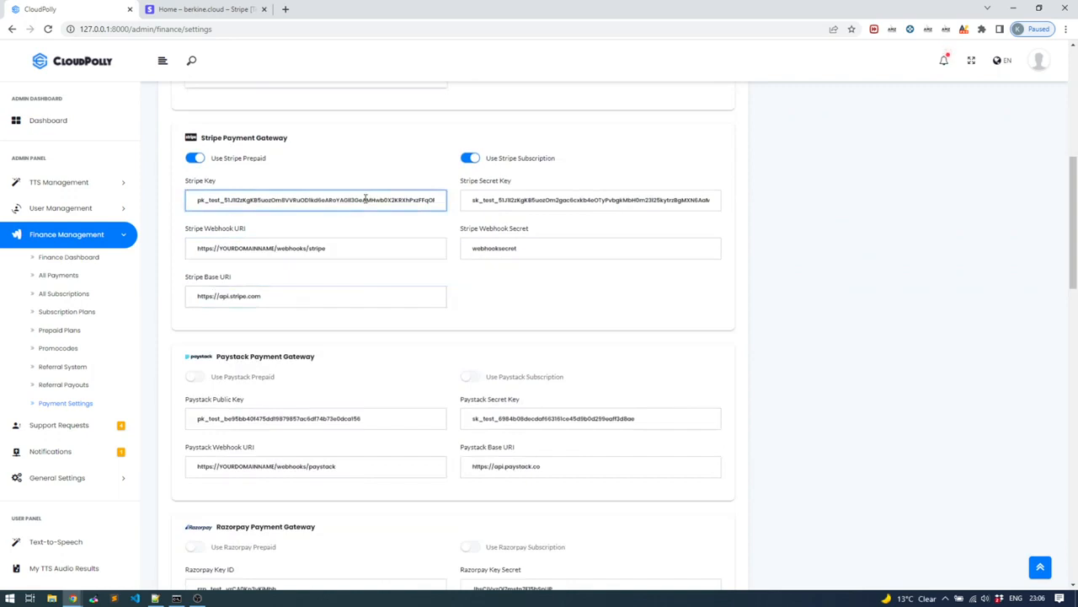
pyautogui.click(510, 199)
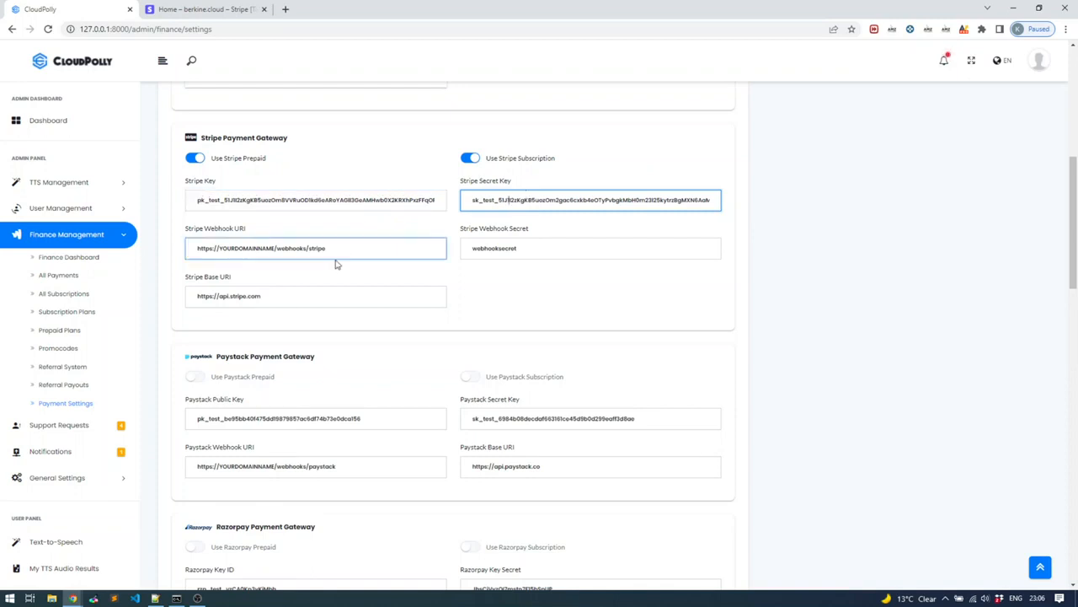
pyautogui.moveTo(336, 250); pyautogui.dragTo(189, 246)
pyautogui.moveTo(529, 246); pyautogui.dragTo(461, 250)
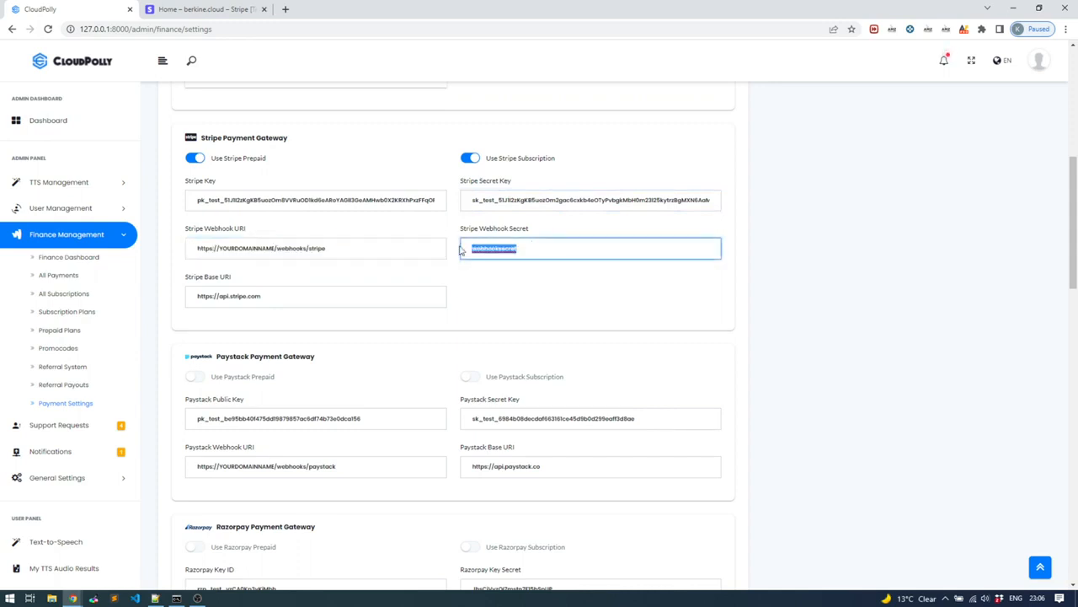
pyautogui.click(524, 249)
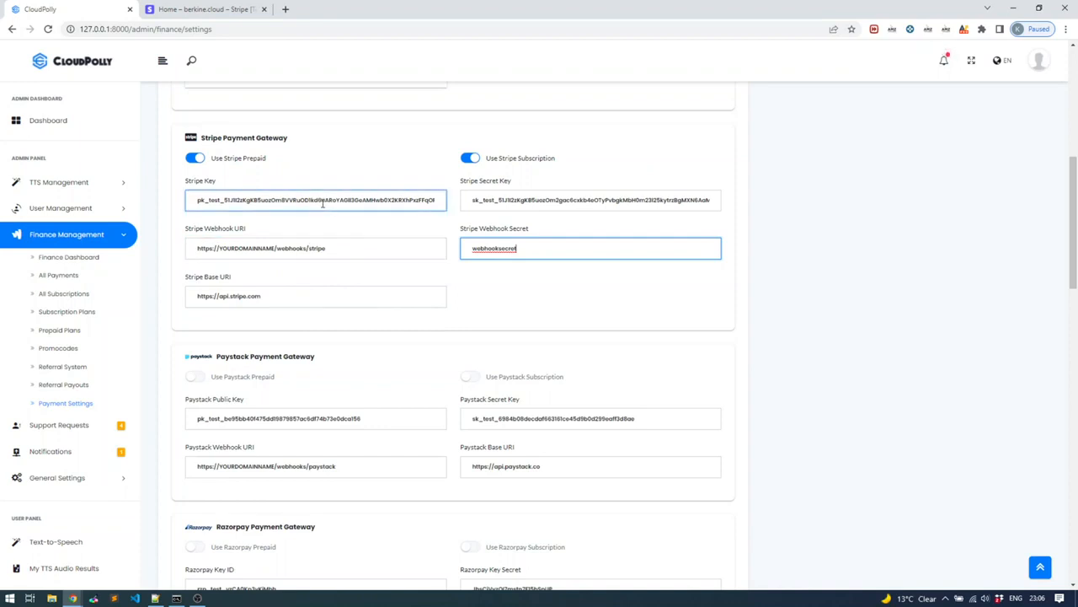
pyautogui.moveTo(282, 297); pyautogui.dragTo(176, 301)
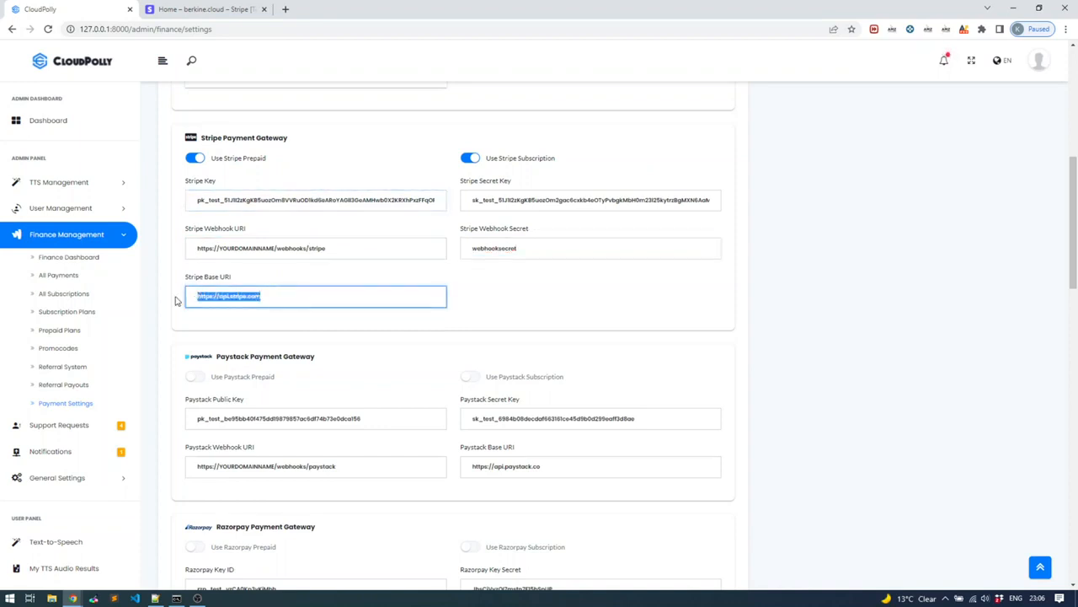
pyautogui.click(278, 290)
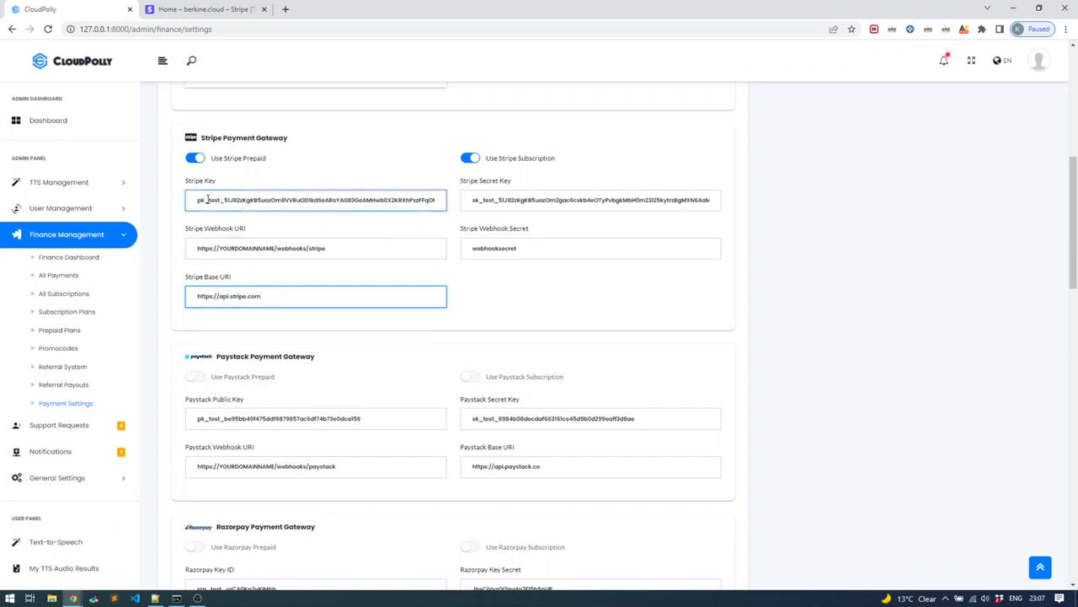
pyautogui.moveTo(208, 200); pyautogui.dragTo(222, 201)
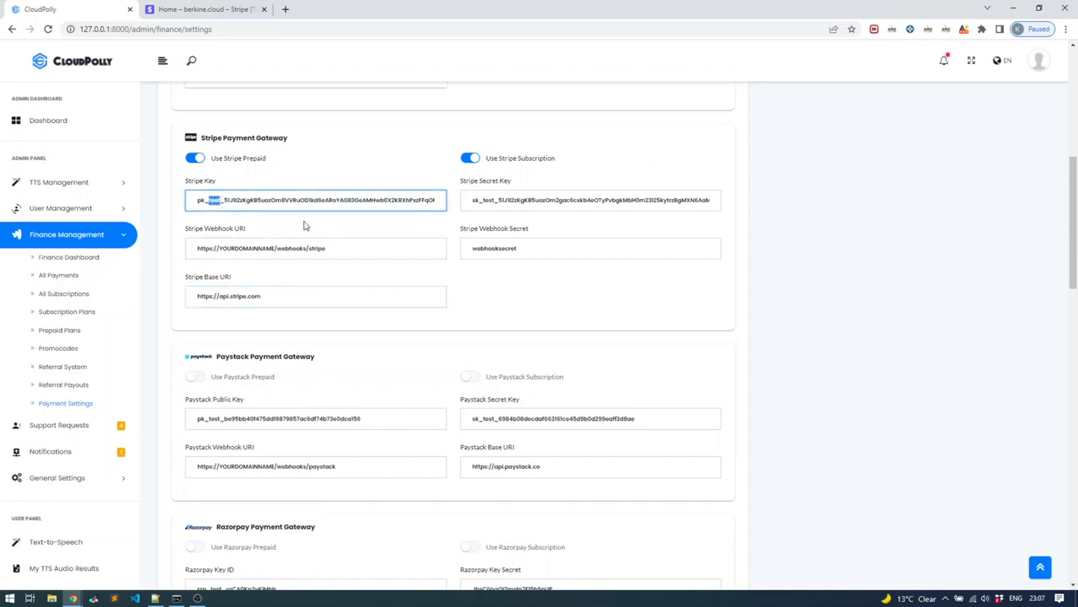
pyautogui.click(224, 199)
# Step: Start a new subscription plan named Entry with a price of 10
pyautogui.click(64, 312)
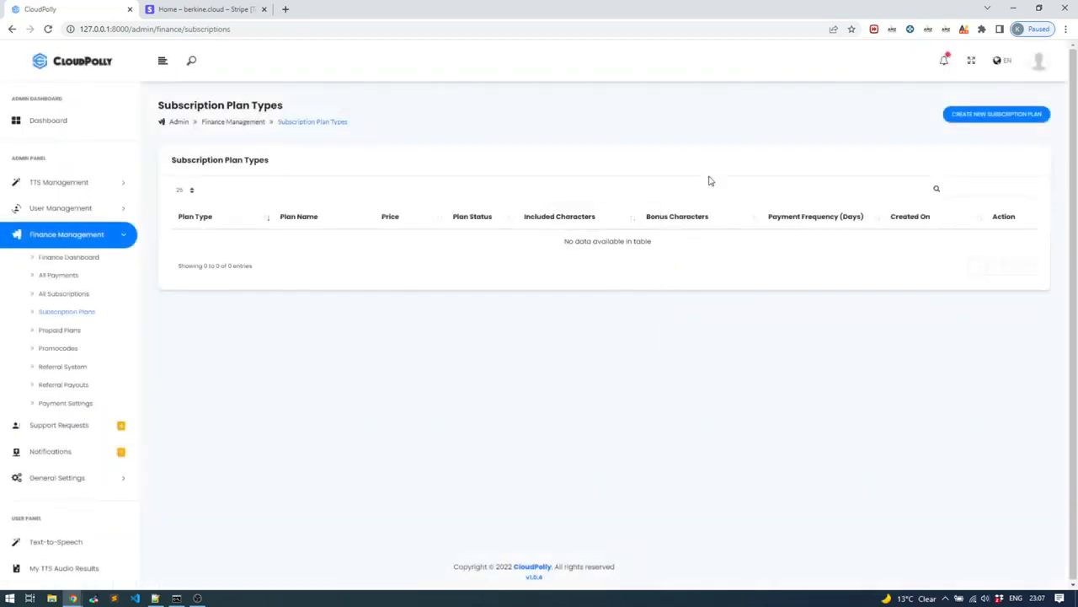
pyautogui.click(998, 115)
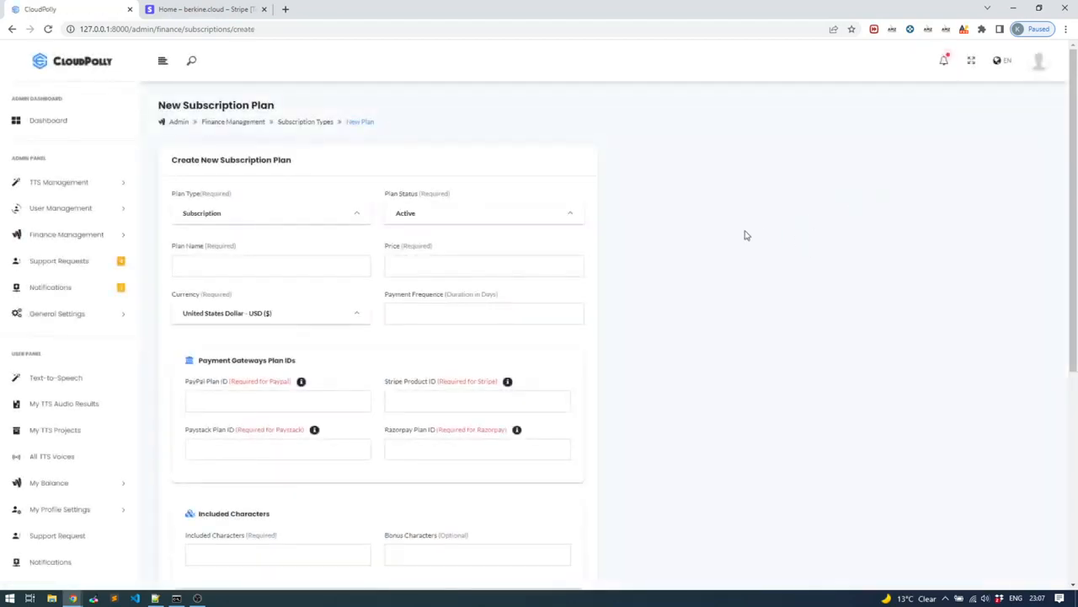
pyautogui.click(302, 261)
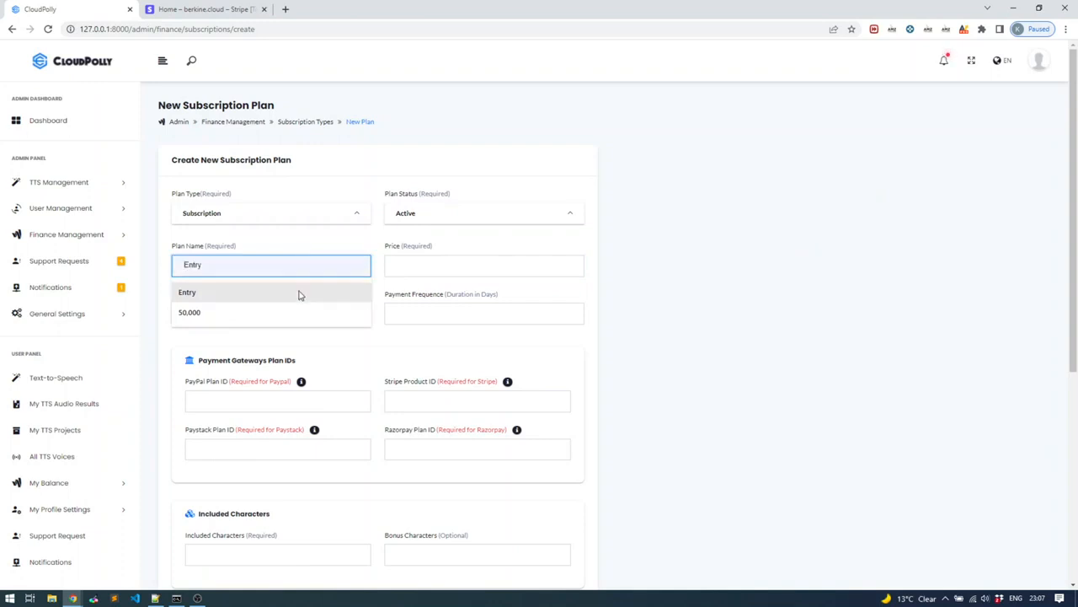
pyautogui.click(298, 293)
pyautogui.click(415, 267)
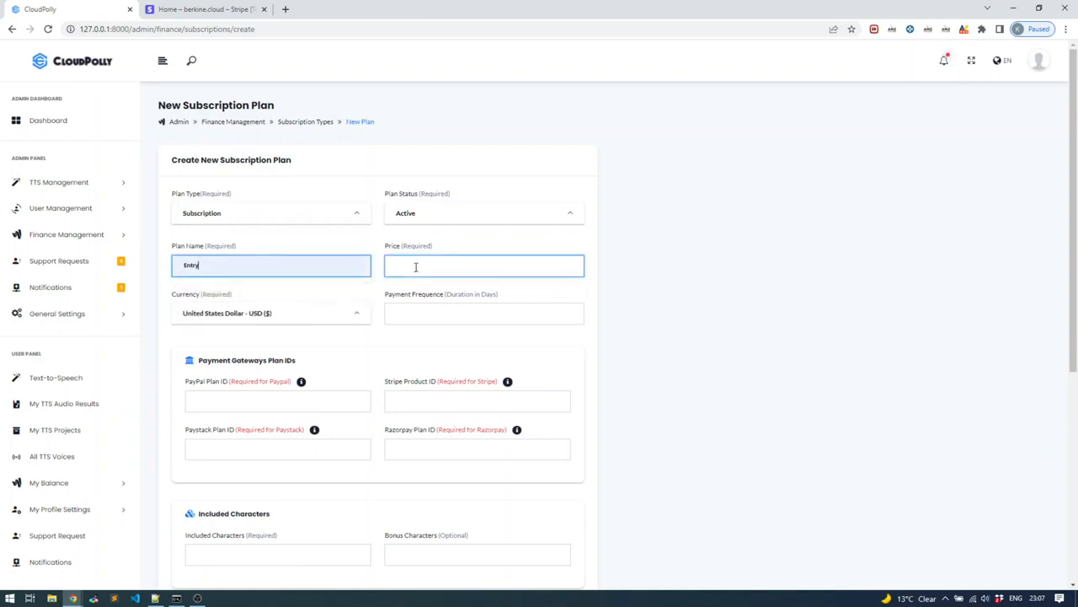
pyautogui.click(415, 267)
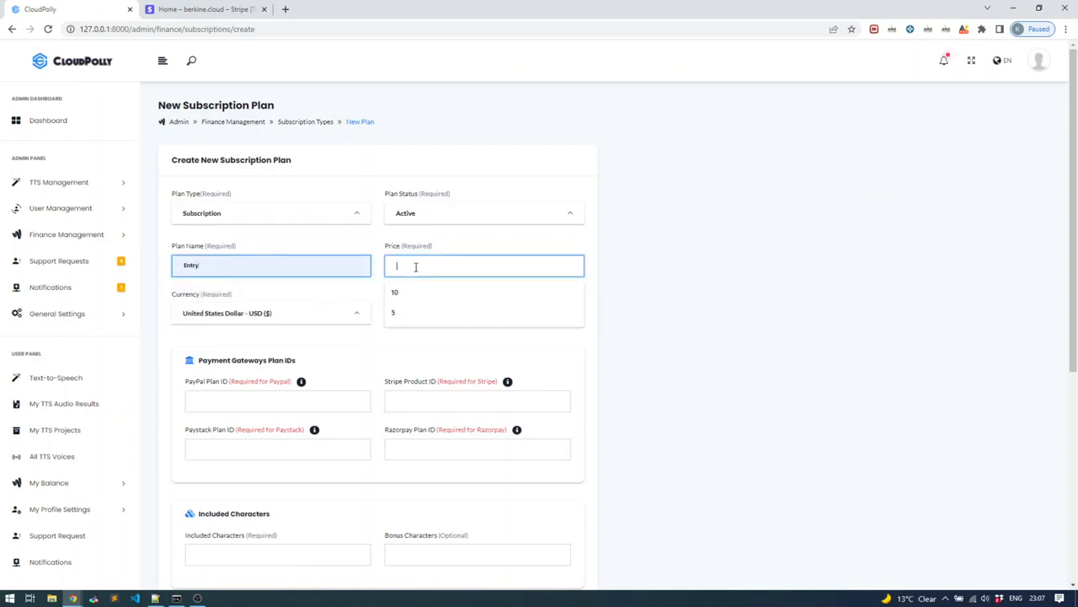
pyautogui.write('10')
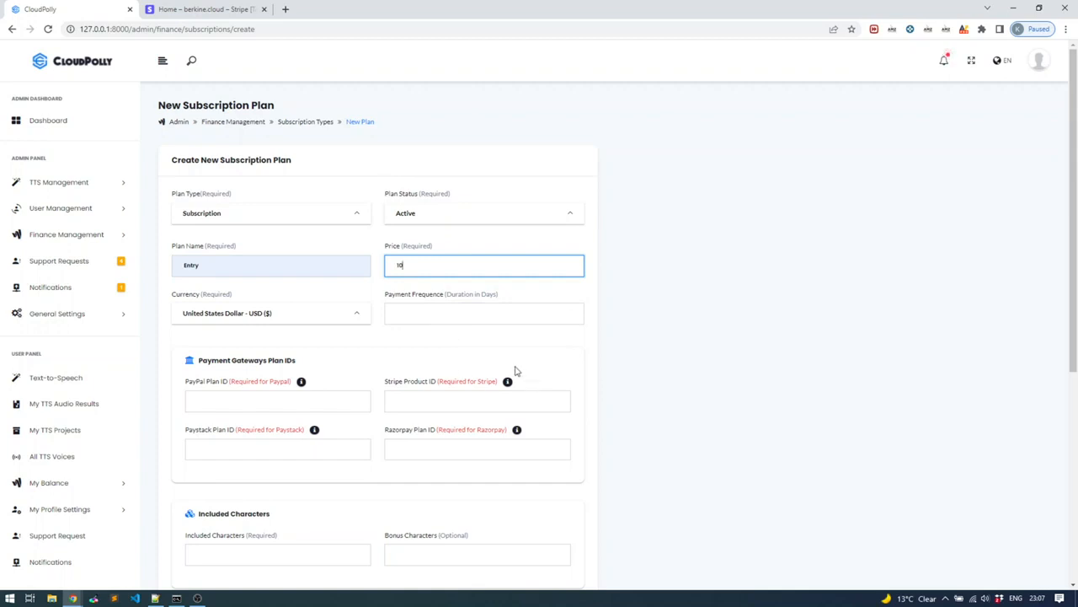
# Step: Examine the payment gateway plan ID fields for PayPal, Stripe, Paystack and Razorpay in the new plan form
pyautogui.scroll(-1, 505, 328)
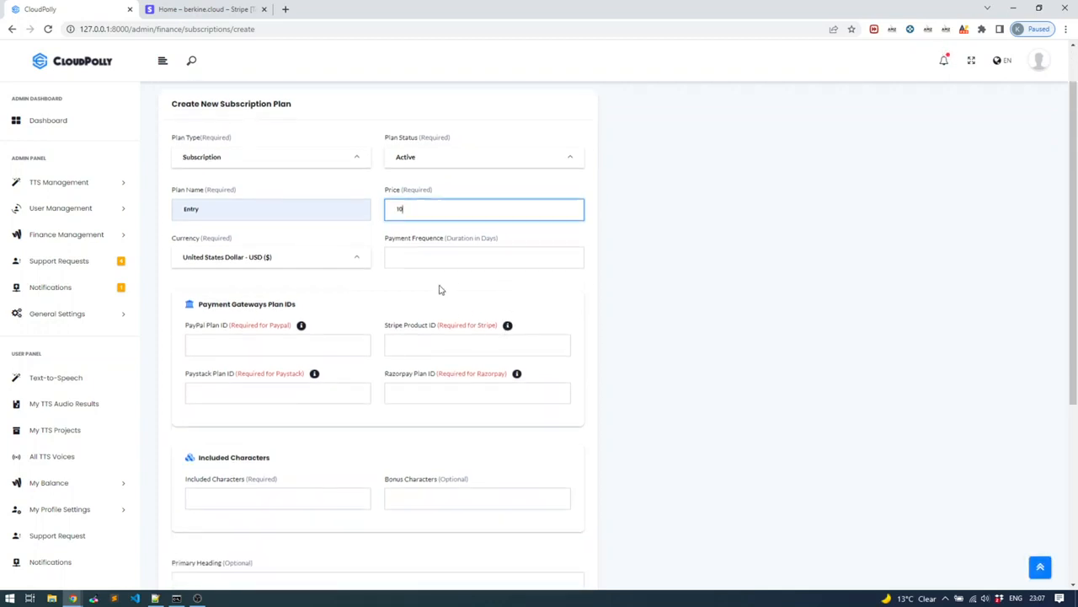
pyautogui.click(258, 345)
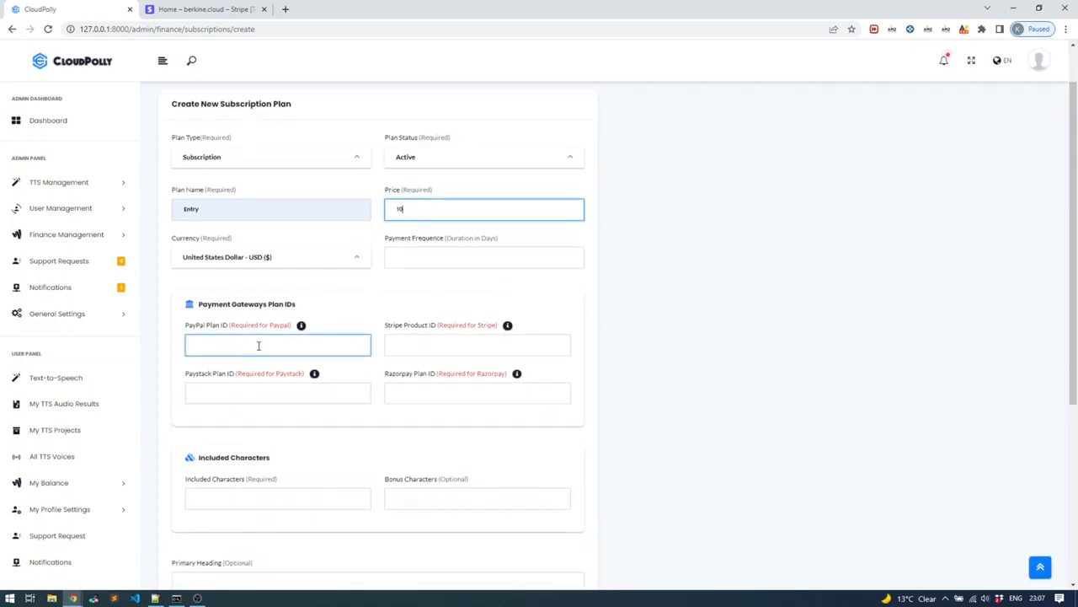
pyautogui.click(413, 390)
pyautogui.click(362, 397)
pyautogui.click(433, 346)
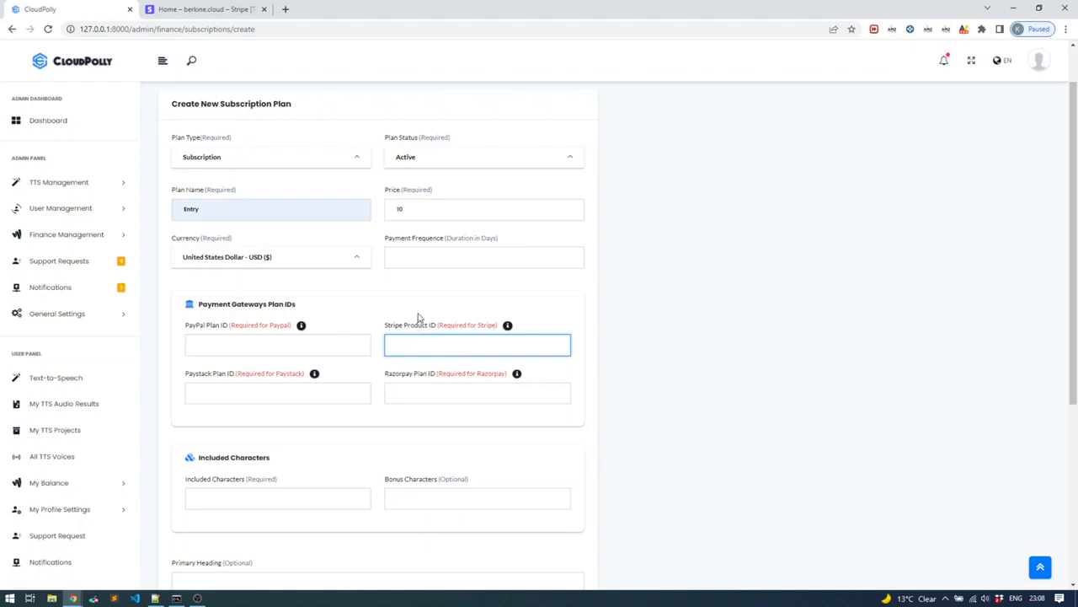
pyautogui.scroll(-1, 413, 320)
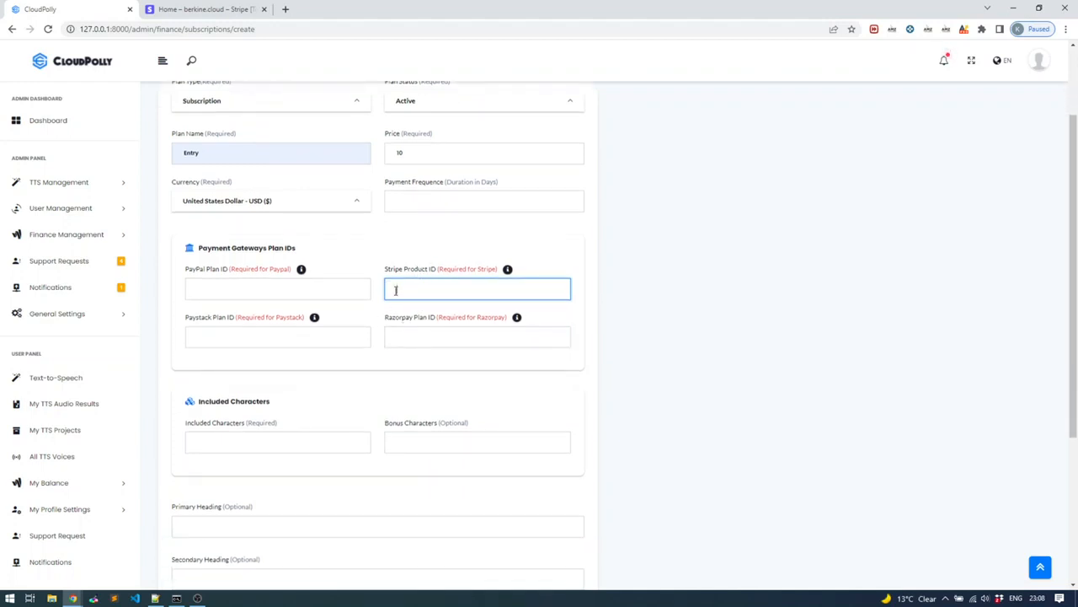
pyautogui.scroll(-1, 389, 300)
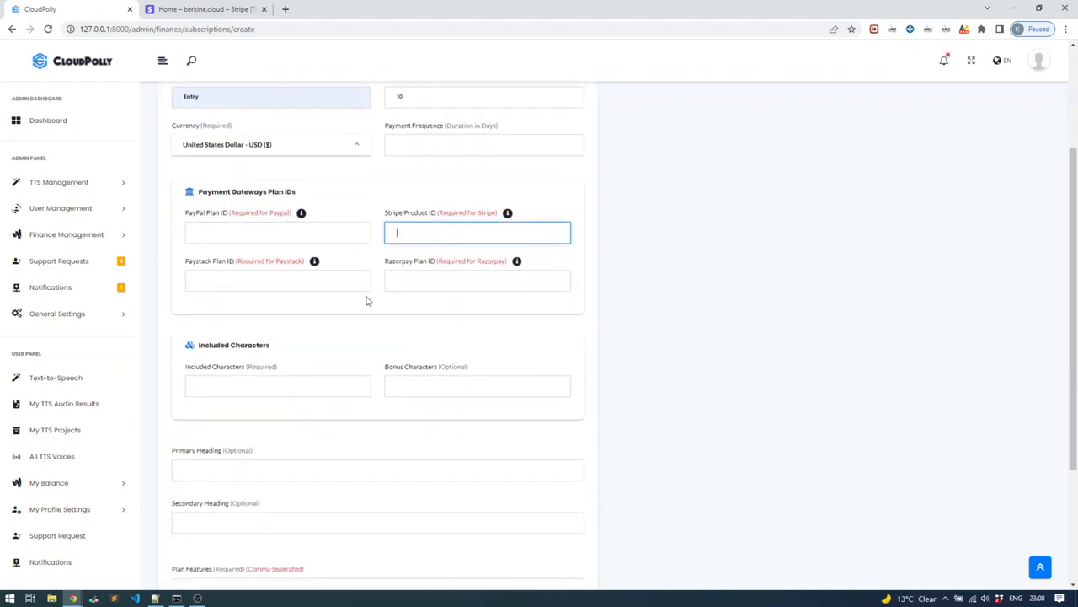
pyautogui.scroll(3, 358, 304)
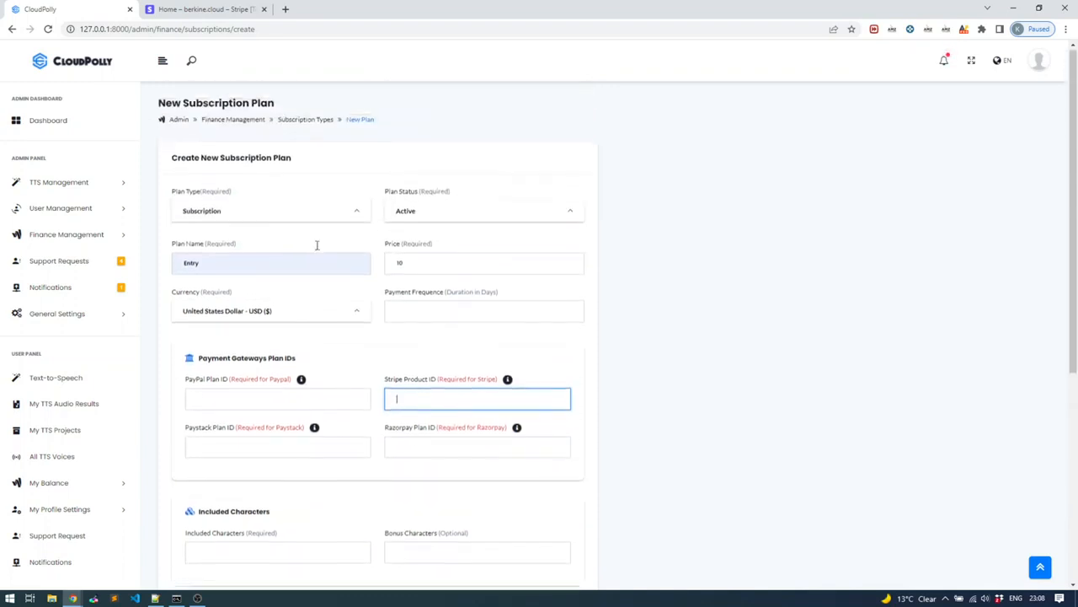
pyautogui.scroll(-2, 351, 298)
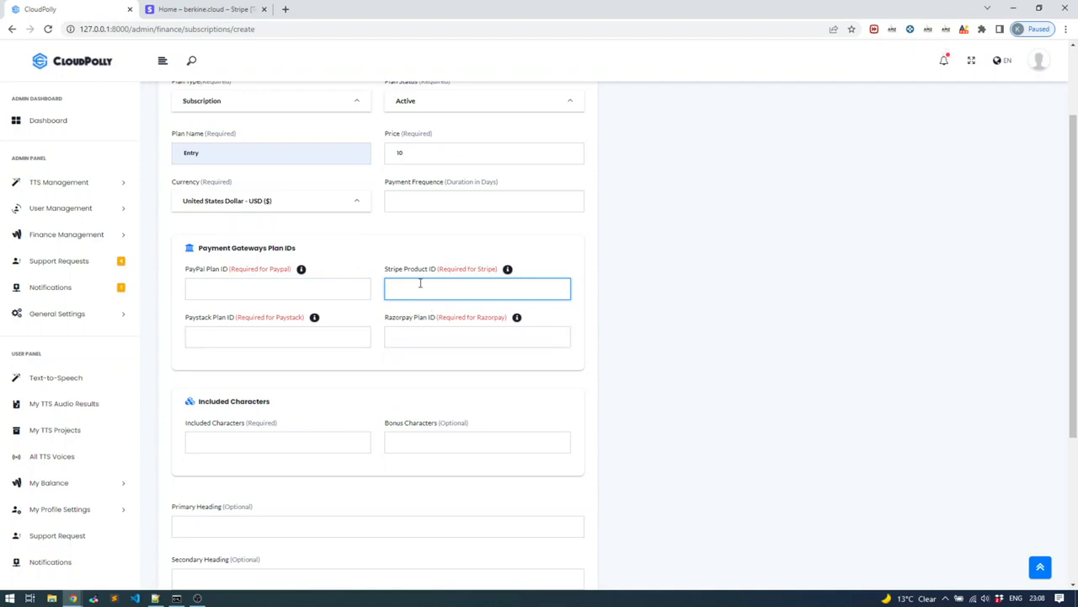
# Step: Set the plan's included characters to 100000 and its bonus characters to 20000
pyautogui.scroll(-1, 420, 284)
pyautogui.click(312, 384)
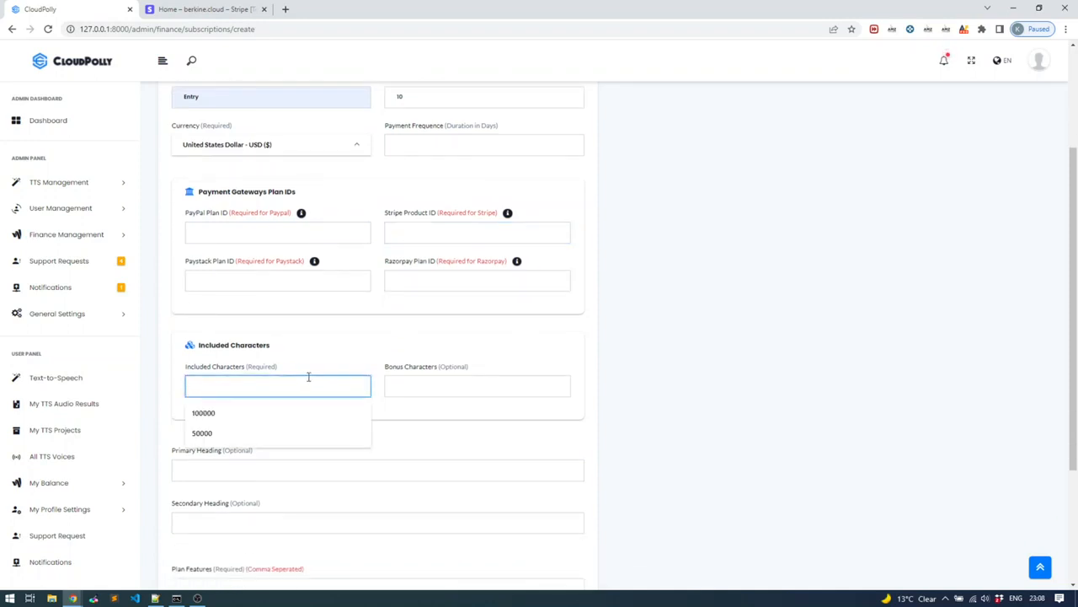
pyautogui.click(284, 415)
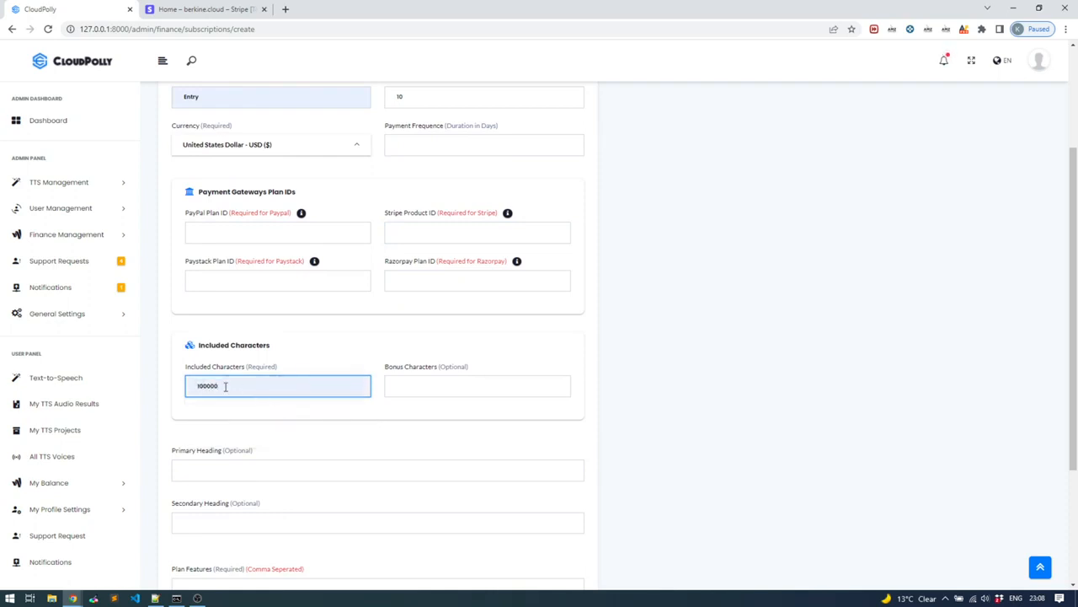
pyautogui.scroll(1, 416, 214)
pyautogui.scroll(-1, 414, 230)
pyautogui.click(404, 388)
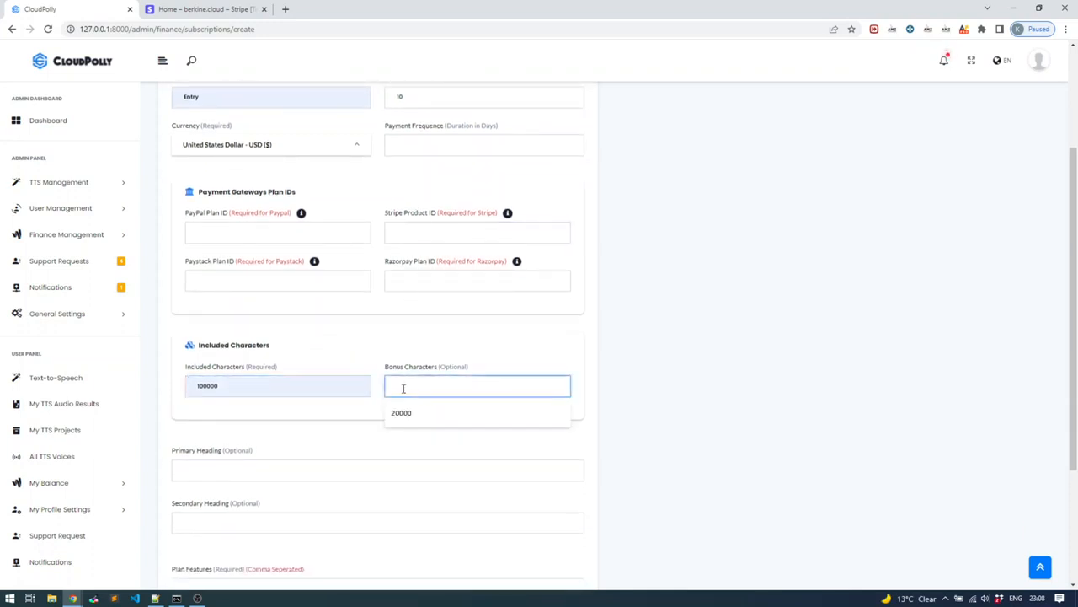
pyautogui.click(413, 413)
pyautogui.click(407, 349)
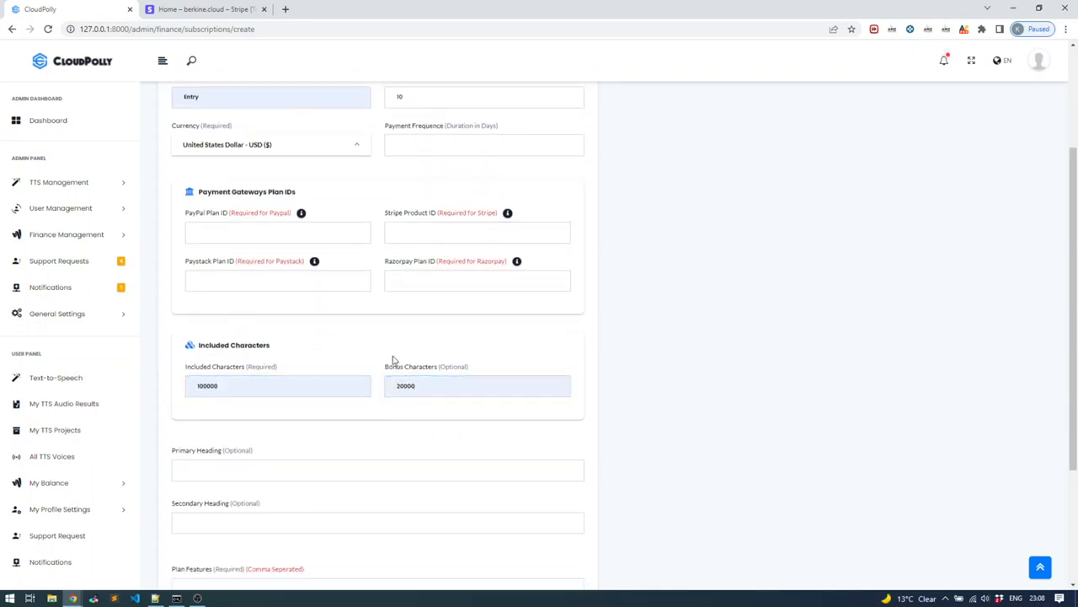
# Step: Fill in the plan's primary heading as "Heading one" and its secondary heading as "Heading two"
pyautogui.click(306, 470)
pyautogui.scroll(-3, 306, 444)
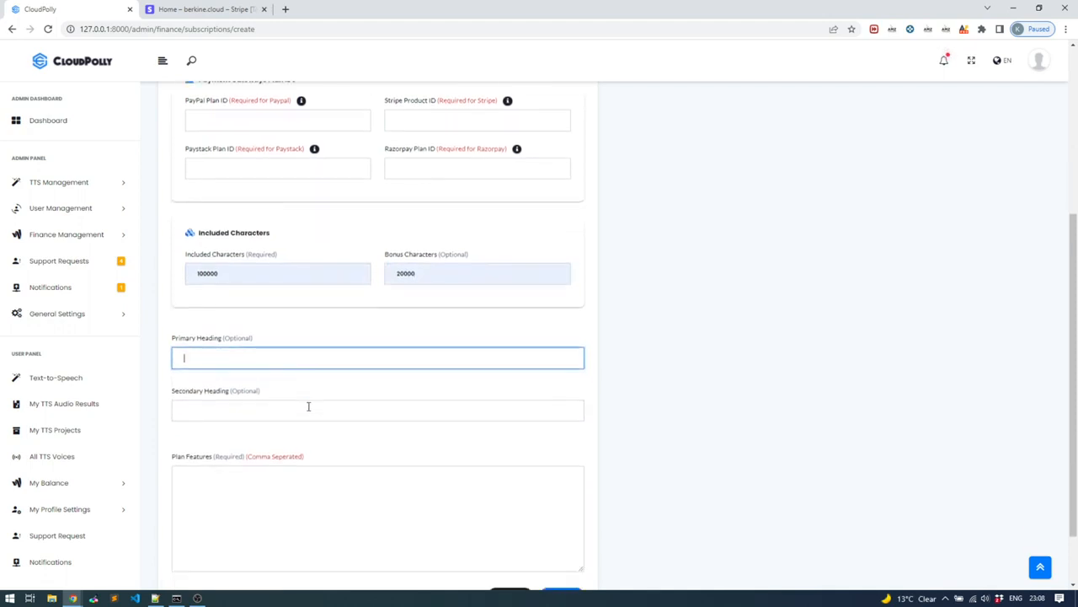
pyautogui.click(294, 354)
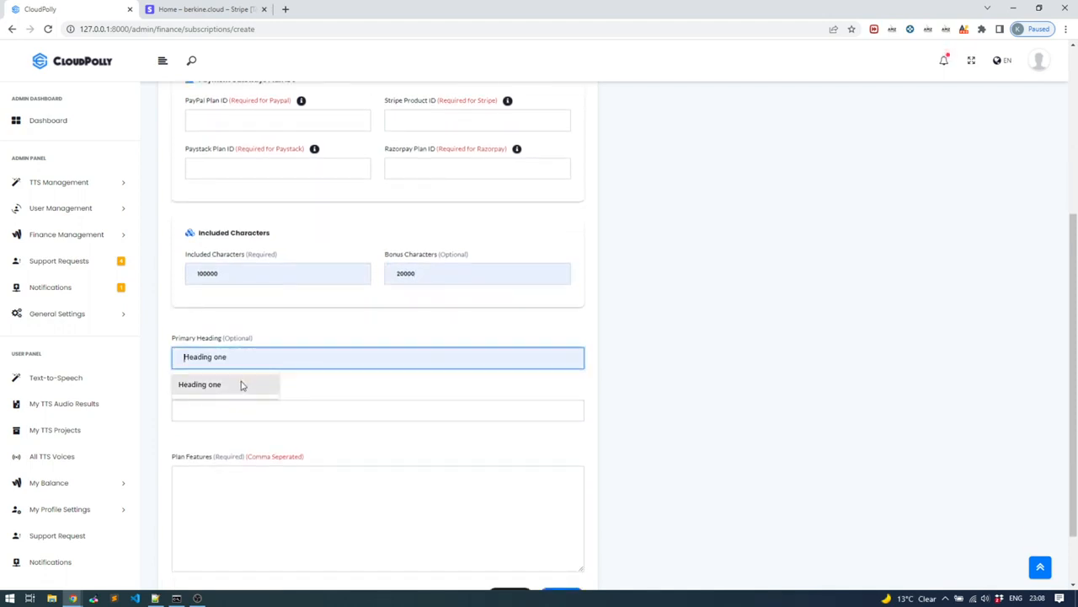
pyautogui.click(302, 335)
pyautogui.scroll(-2, 302, 335)
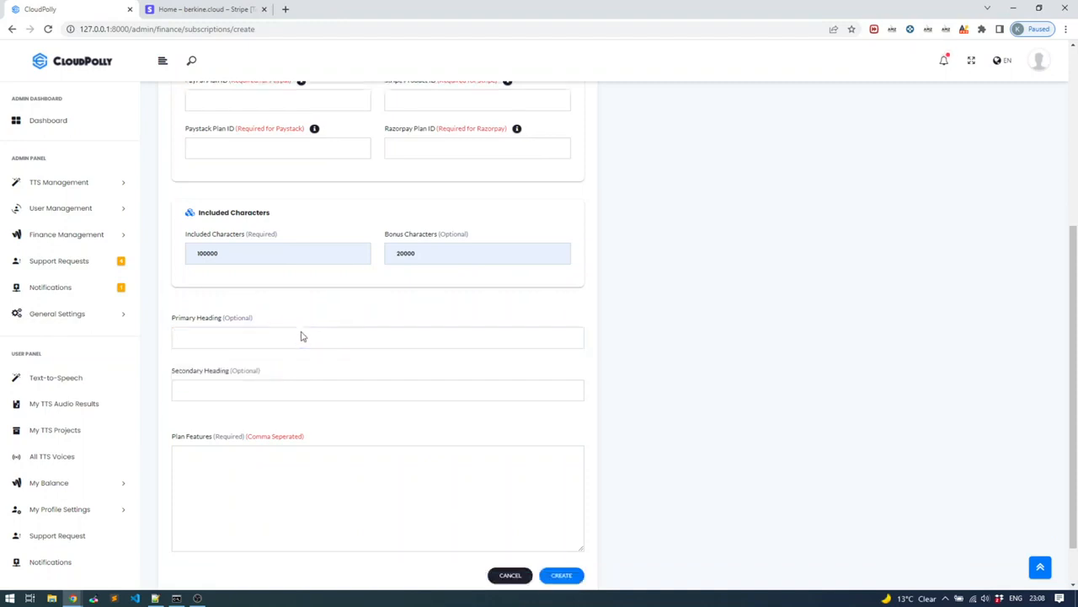
pyautogui.click(278, 301)
pyautogui.click(278, 300)
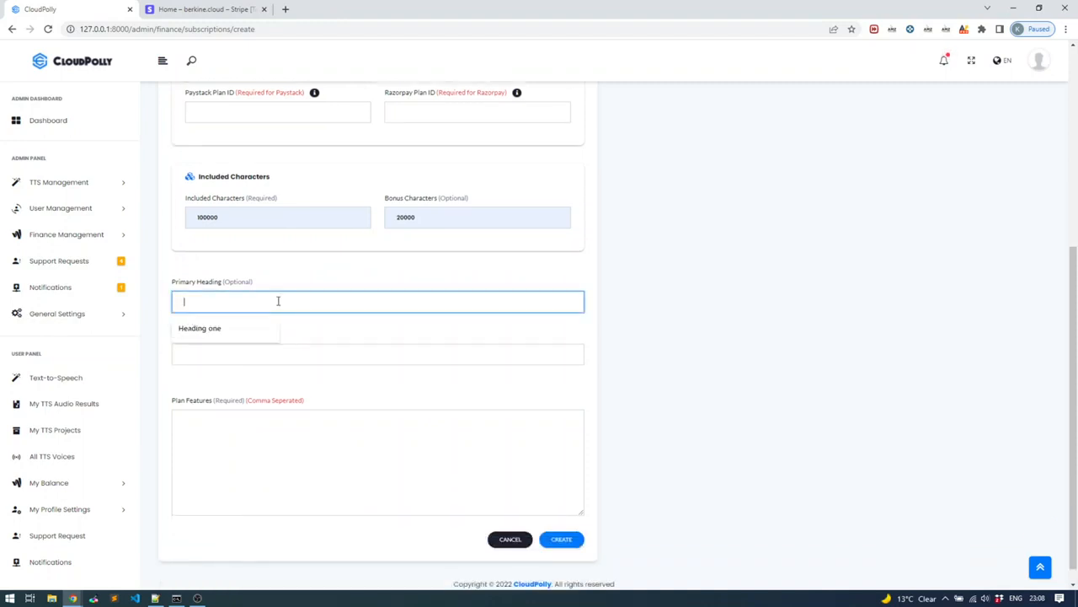
pyautogui.click(242, 333)
pyautogui.click(260, 355)
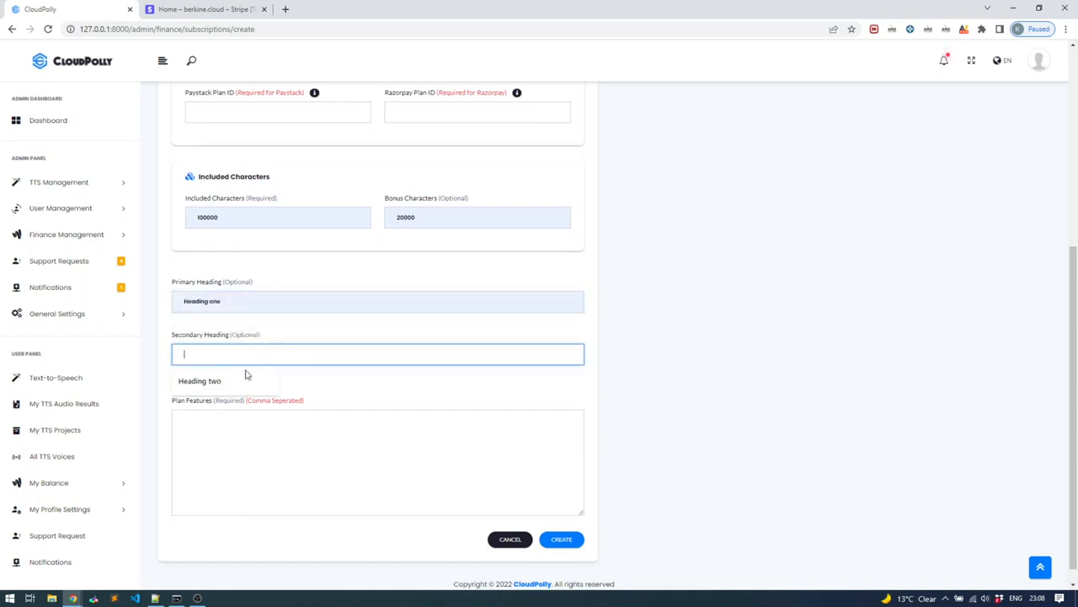
pyautogui.click(239, 380)
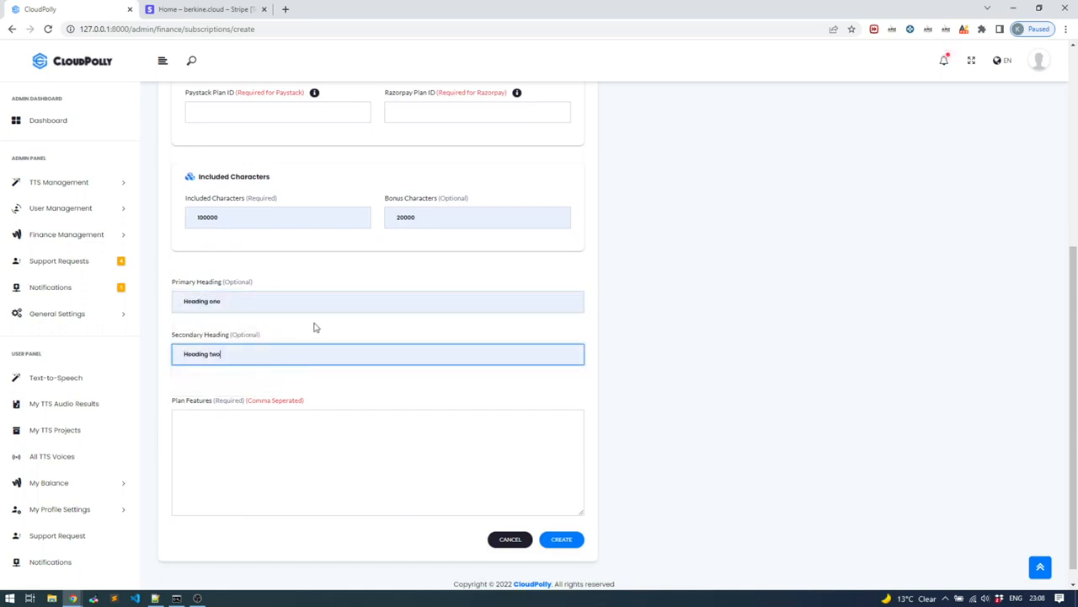
# Step: Enter the plan features as the comma-separated list "feature one, feature two, feature three"
pyautogui.scroll(-1, 304, 345)
pyautogui.click(294, 409)
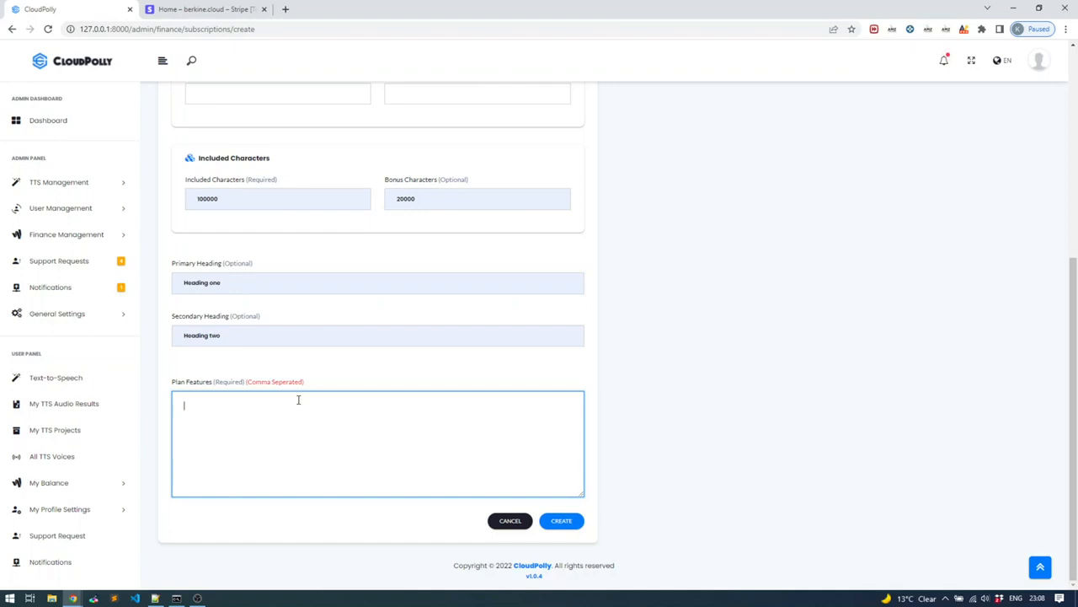
pyautogui.write('-')
pyautogui.write('feature')
pyautogui.write(' on')
pyautogui.write('e, feature')
pyautogui.write(' two')
pyautogui.write('ree')
# Step: Locate the Stripe Product ID field among the payment gateway plan IDs in the subscription plan form
pyautogui.scroll(3, 298, 400)
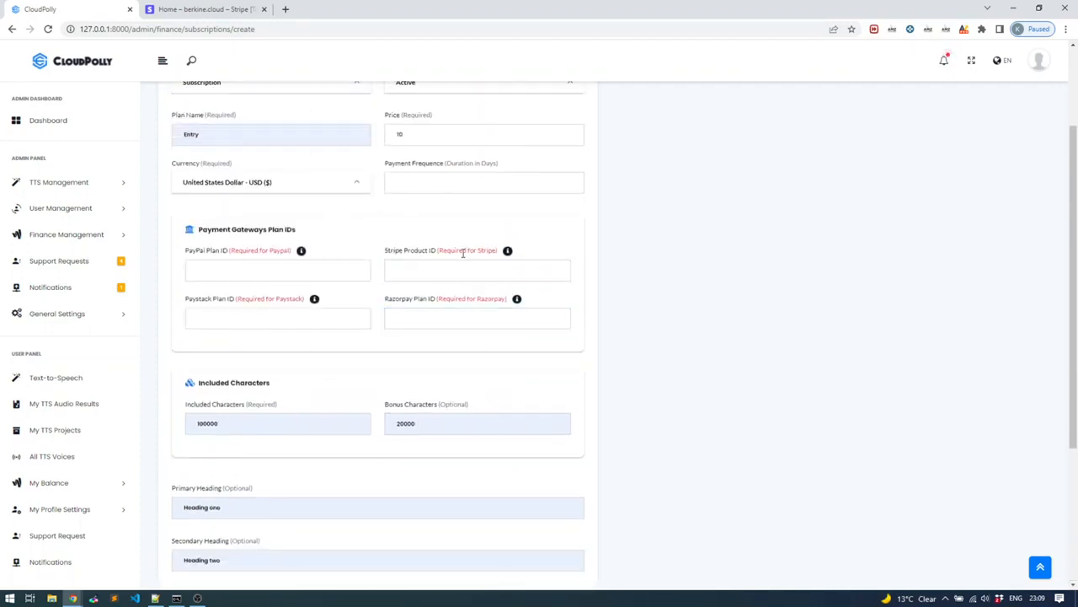
pyautogui.click(446, 266)
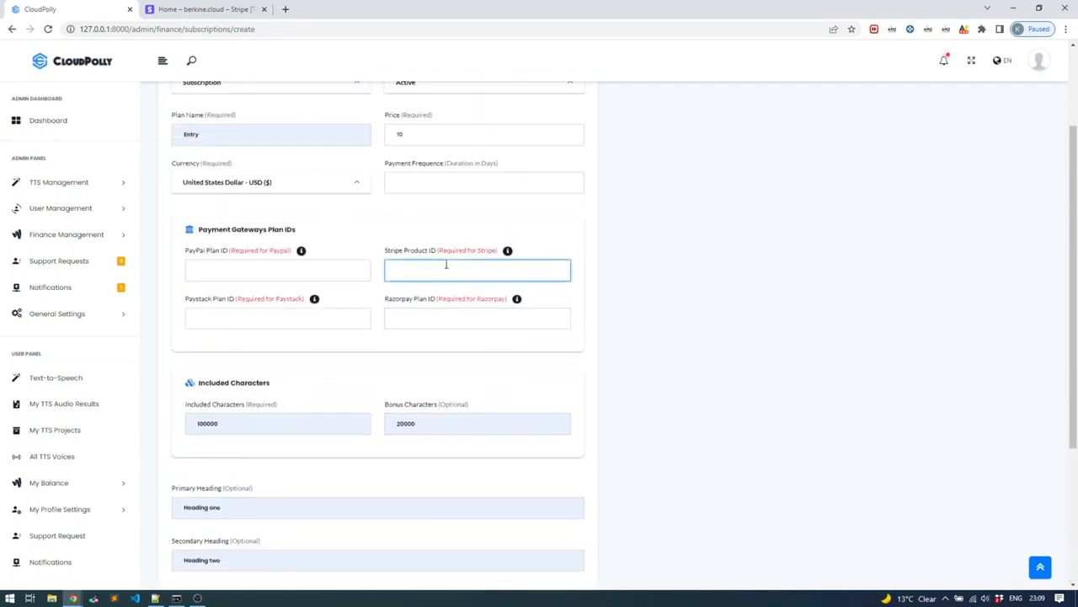
pyautogui.click(244, 110)
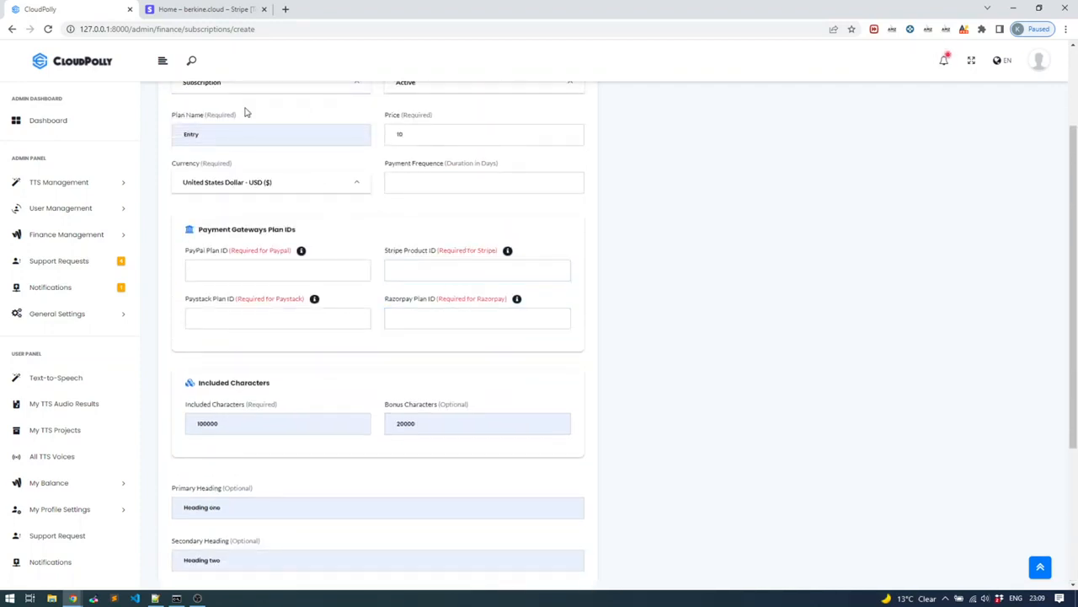
# Step: Switch to the Stripe dashboard and open the form for adding a new product to the product list
pyautogui.click(207, 9)
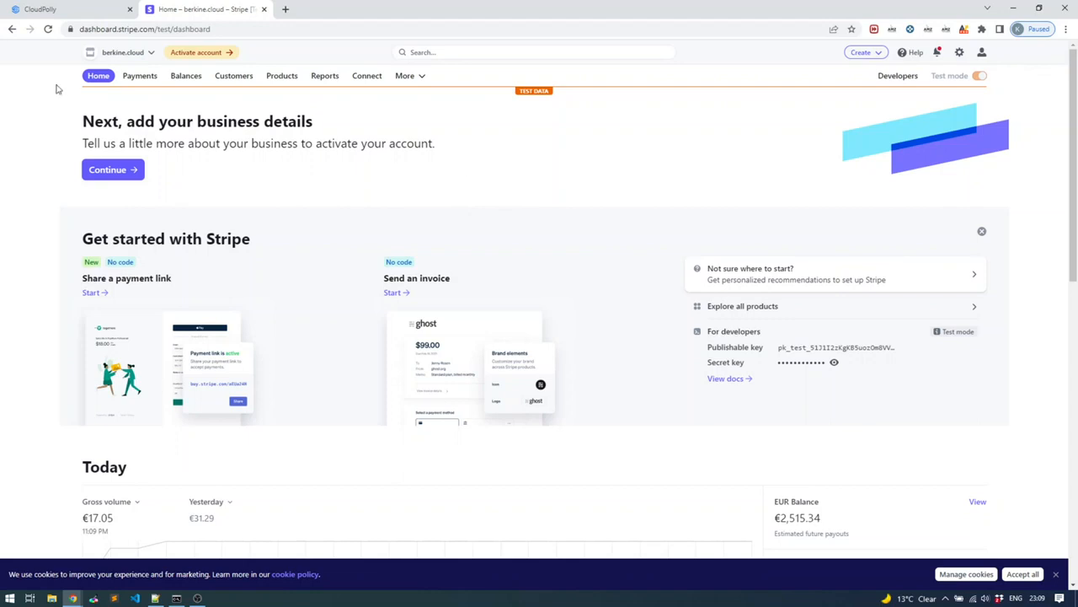
pyautogui.click(281, 75)
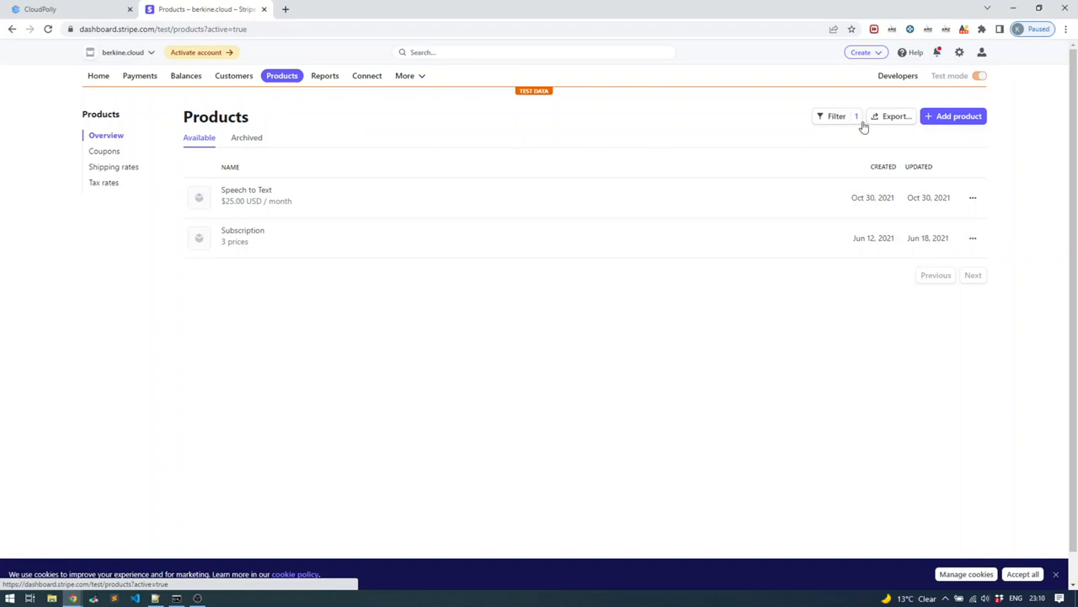
pyautogui.click(959, 122)
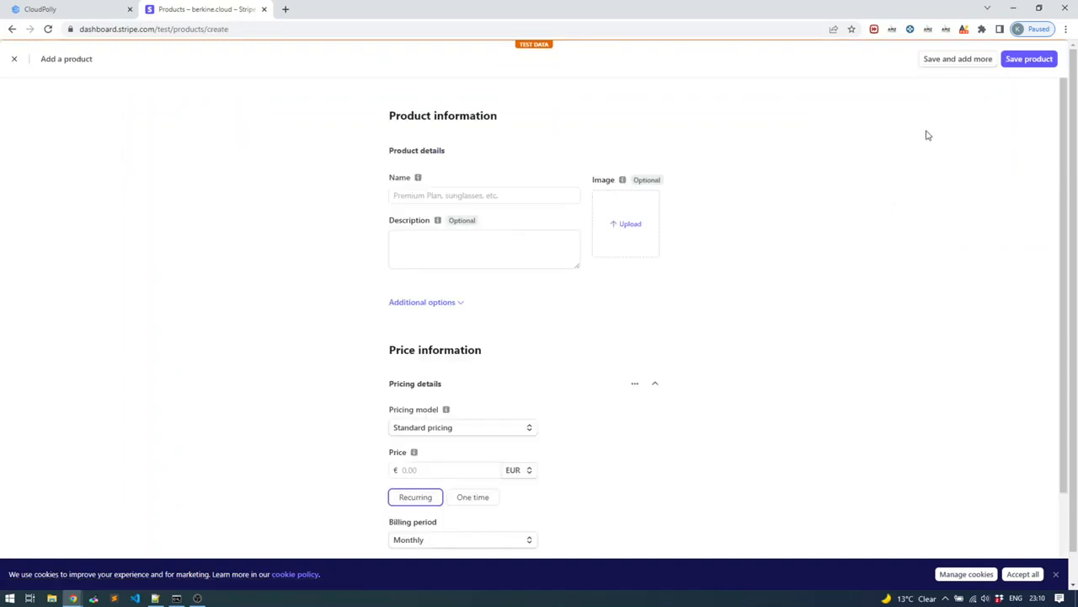
pyautogui.click(16, 61)
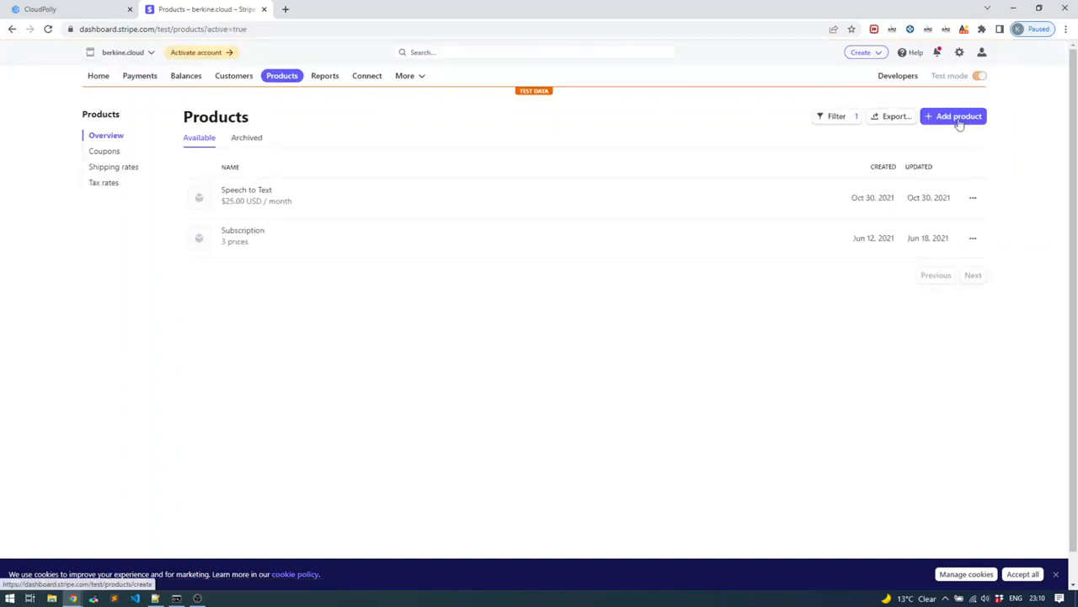
pyautogui.click(958, 122)
# Step: Name the new Stripe product "Text to Speech" and leave its description empty
pyautogui.click(415, 194)
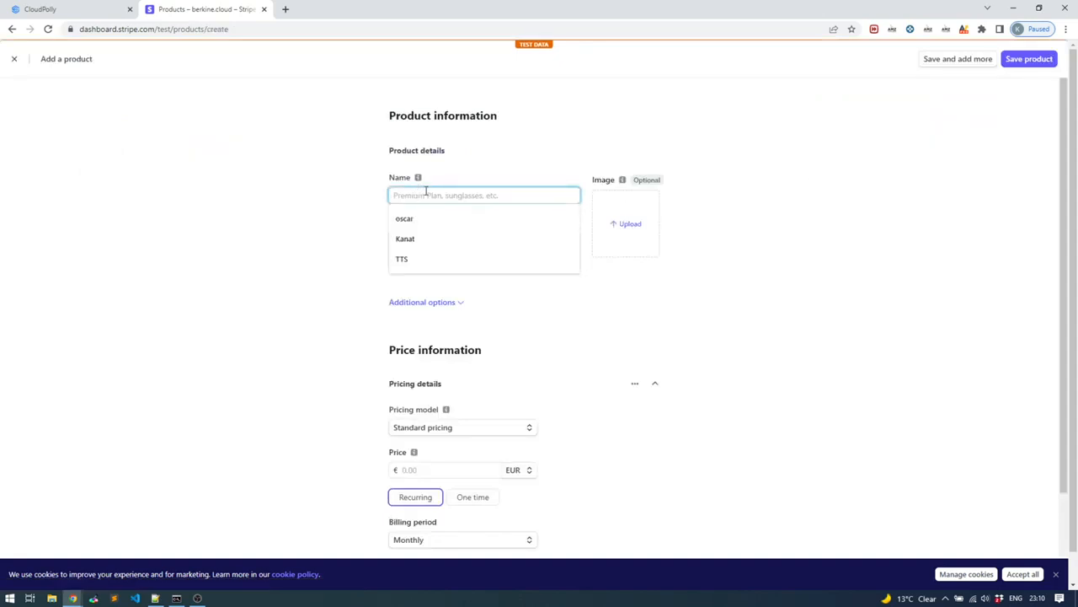
pyautogui.write('TT')
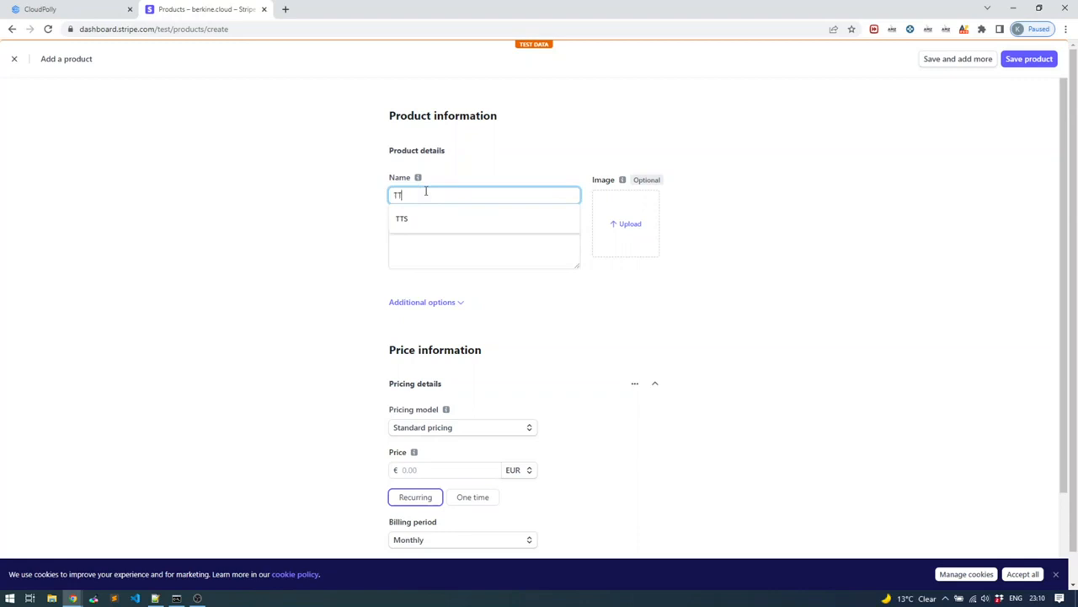
pyautogui.write('S')
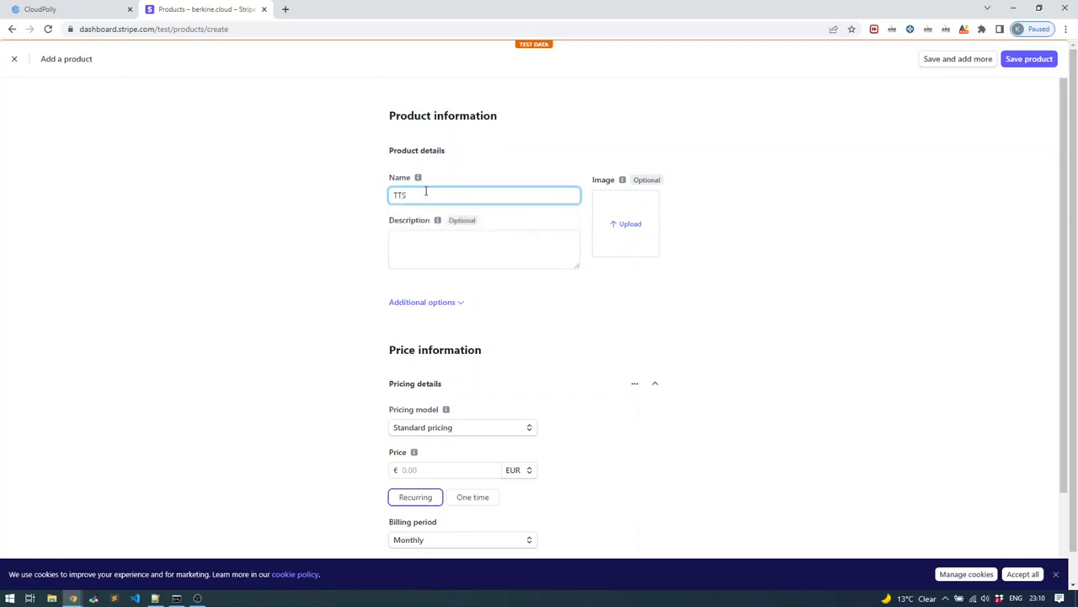
pyautogui.press('BackSpace')
pyautogui.write('ex')
pyautogui.click(452, 240)
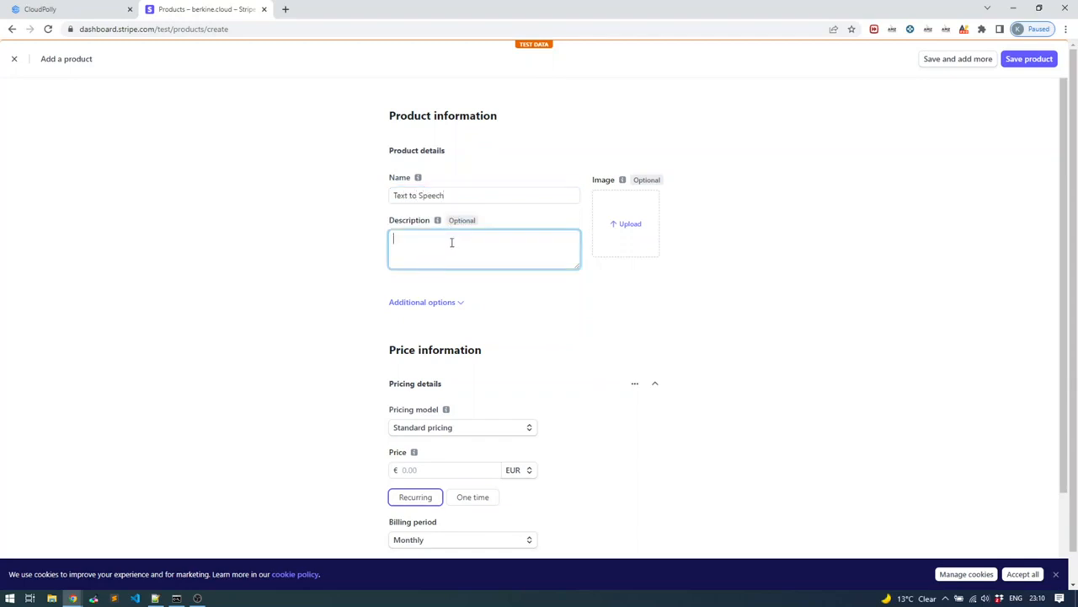
# Step: Keep the standard pricing model and set the product's recurring price to 10.00 USD
pyautogui.scroll(-1, 301, 249)
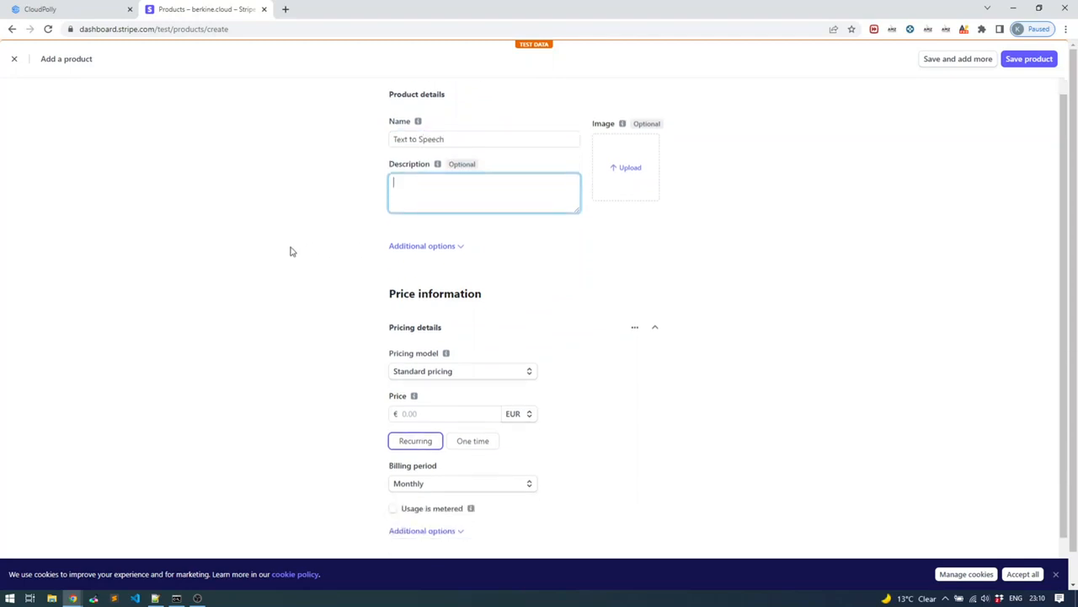
pyautogui.scroll(-1, 321, 260)
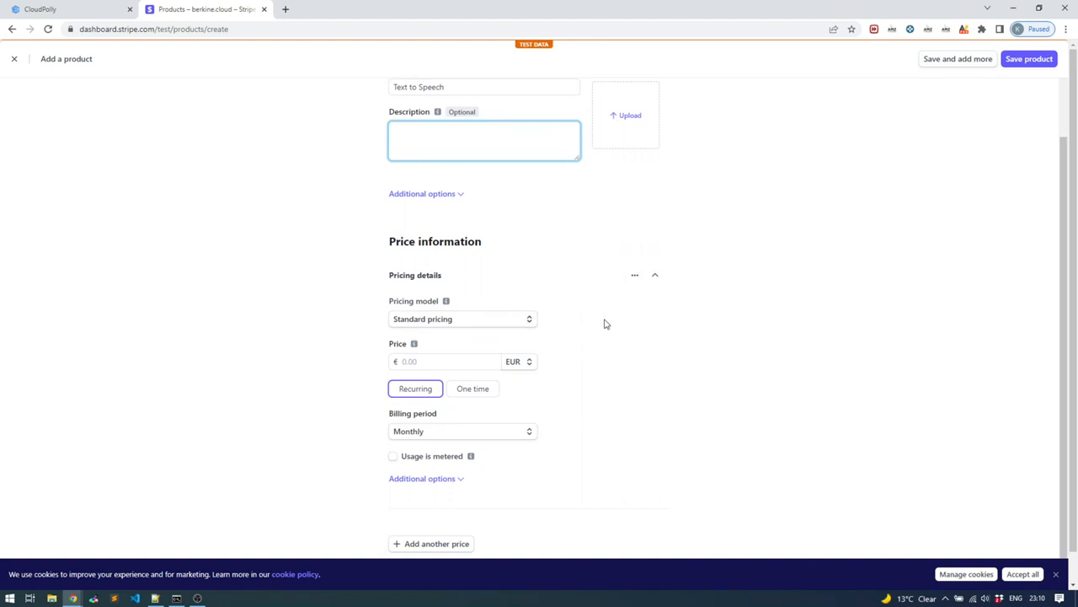
pyautogui.scroll(2, 604, 323)
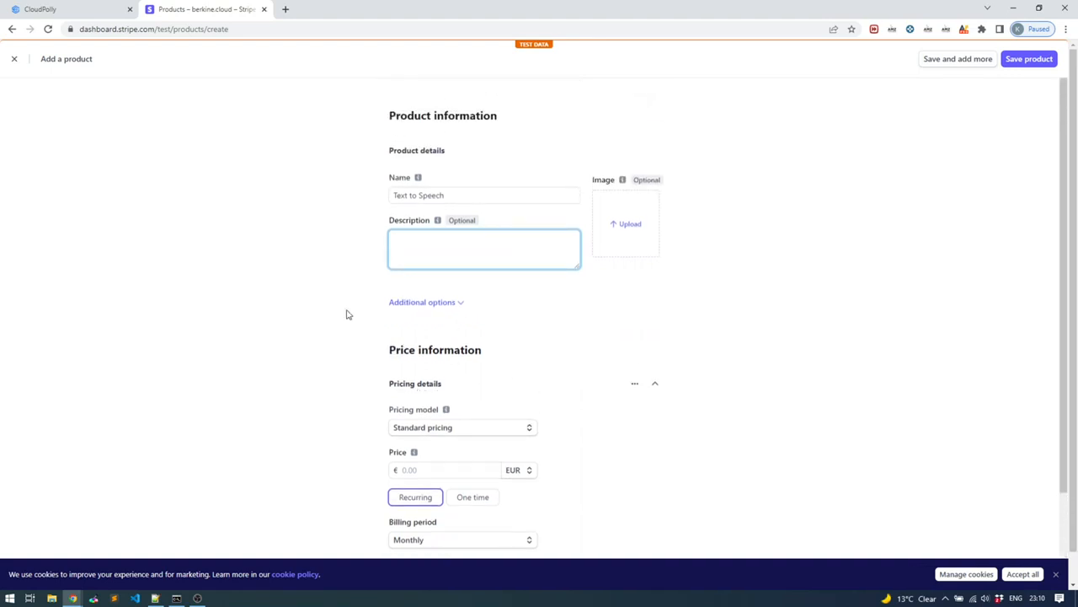
pyautogui.scroll(-1, 345, 315)
pyautogui.scroll(-1, 546, 368)
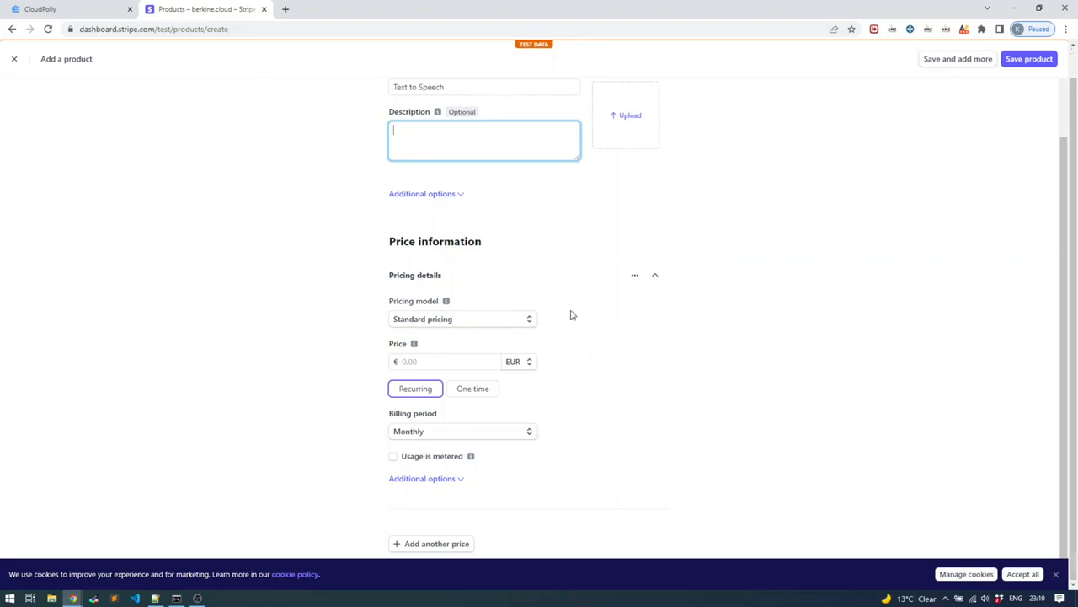
pyautogui.click(510, 321)
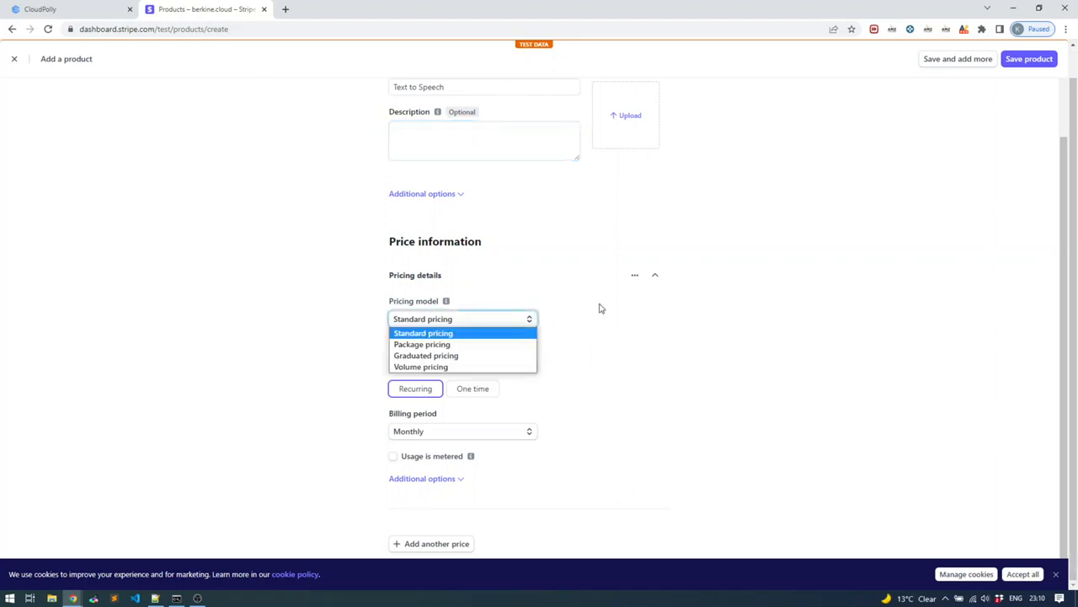
pyautogui.click(602, 309)
pyautogui.click(453, 362)
pyautogui.write('10.00')
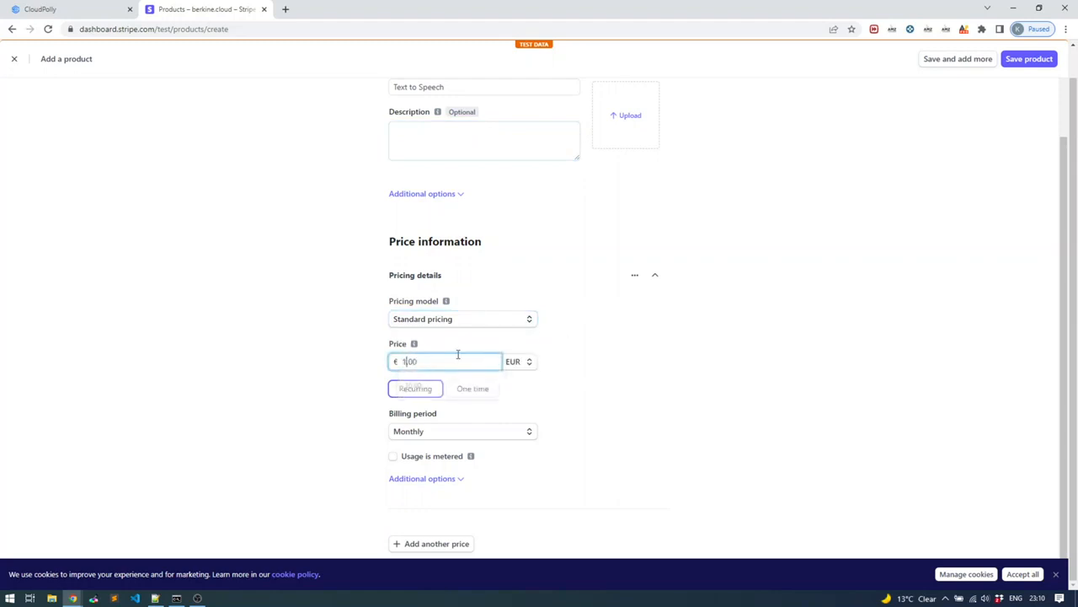
pyautogui.click(515, 364)
pyautogui.click(548, 404)
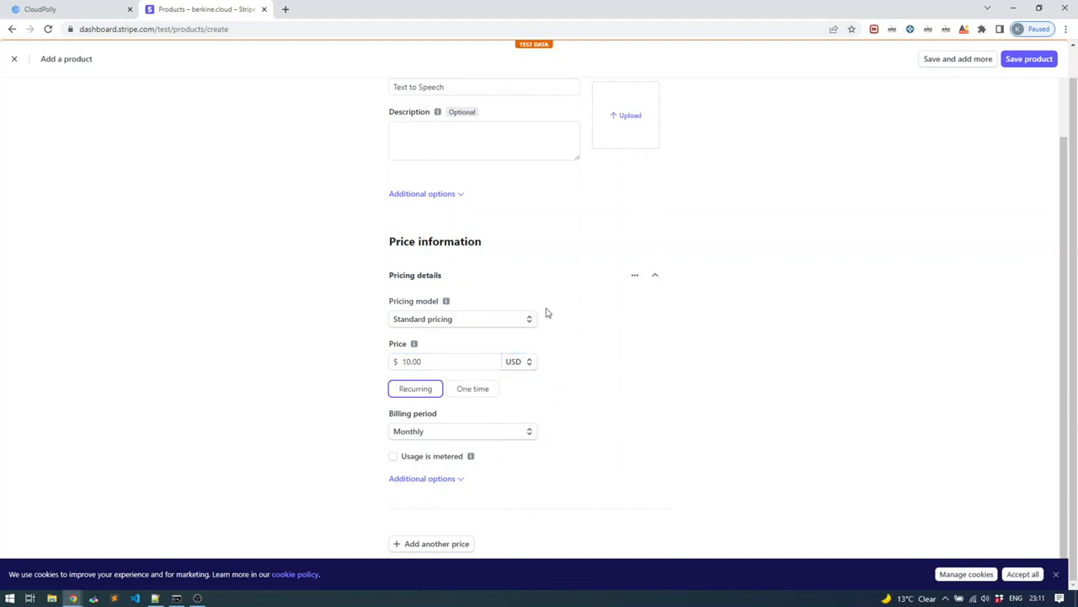
# Step: Compare the currency set in the CloudPolly plan form with the currency choices for the Stripe product's price
pyautogui.click(46, 9)
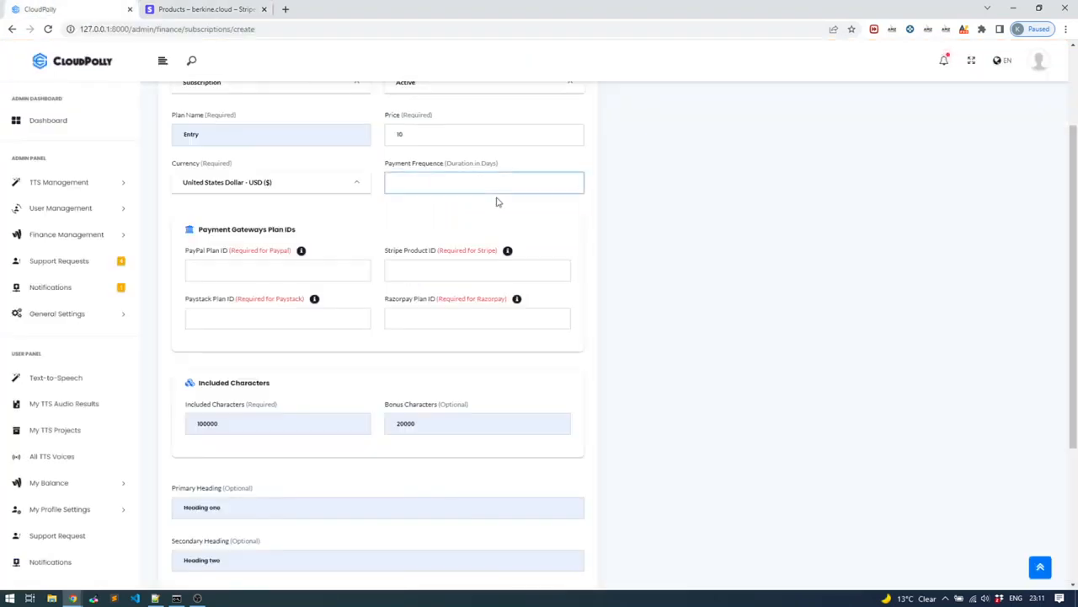
pyautogui.scroll(1, 495, 199)
pyautogui.click(306, 241)
pyautogui.click(296, 245)
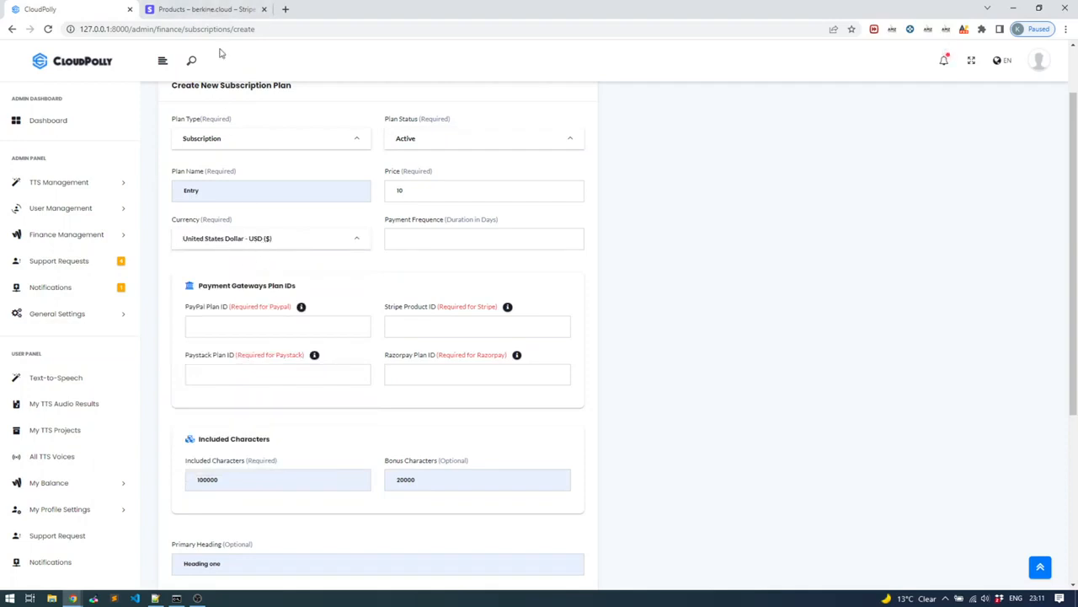
pyautogui.click(217, 10)
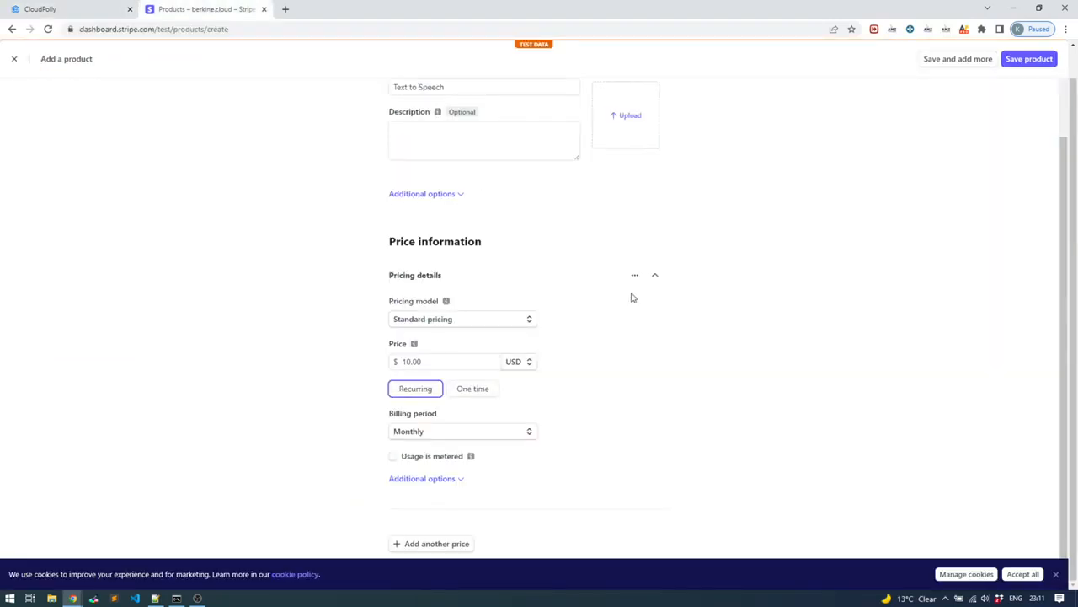
pyautogui.click(523, 363)
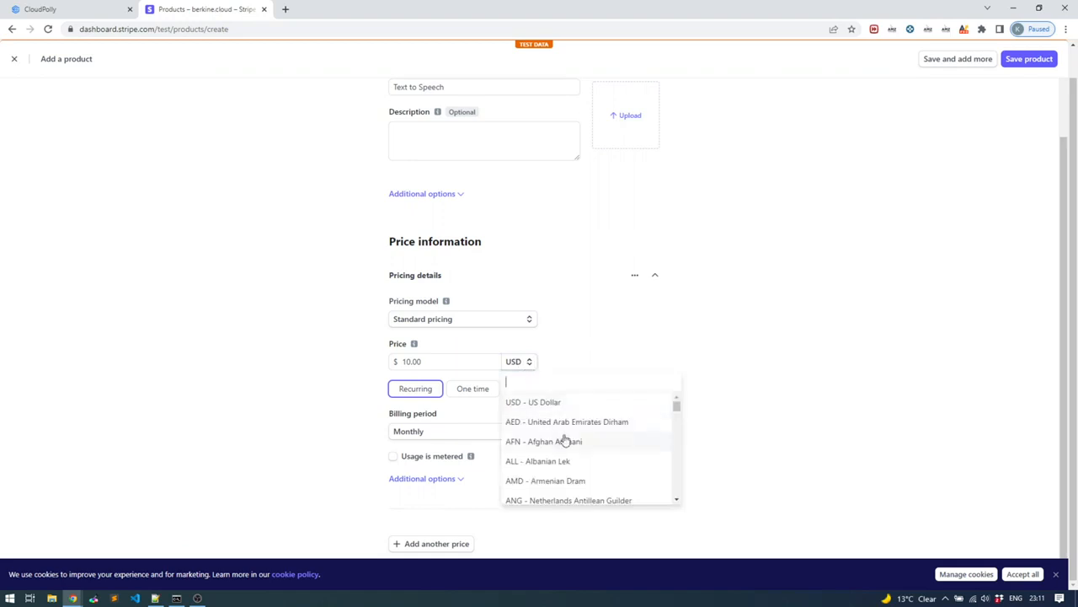
pyautogui.click(811, 309)
pyautogui.click(803, 330)
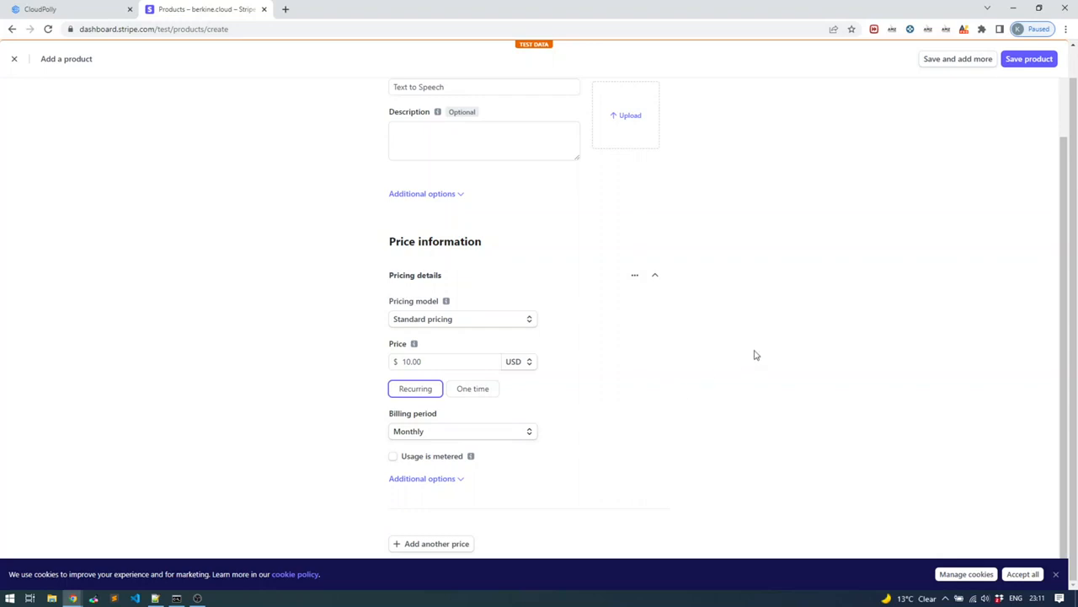
# Step: Examine the billing period choices and the additional price options of the Stripe product, keeping Monthly billing
pyautogui.click(487, 432)
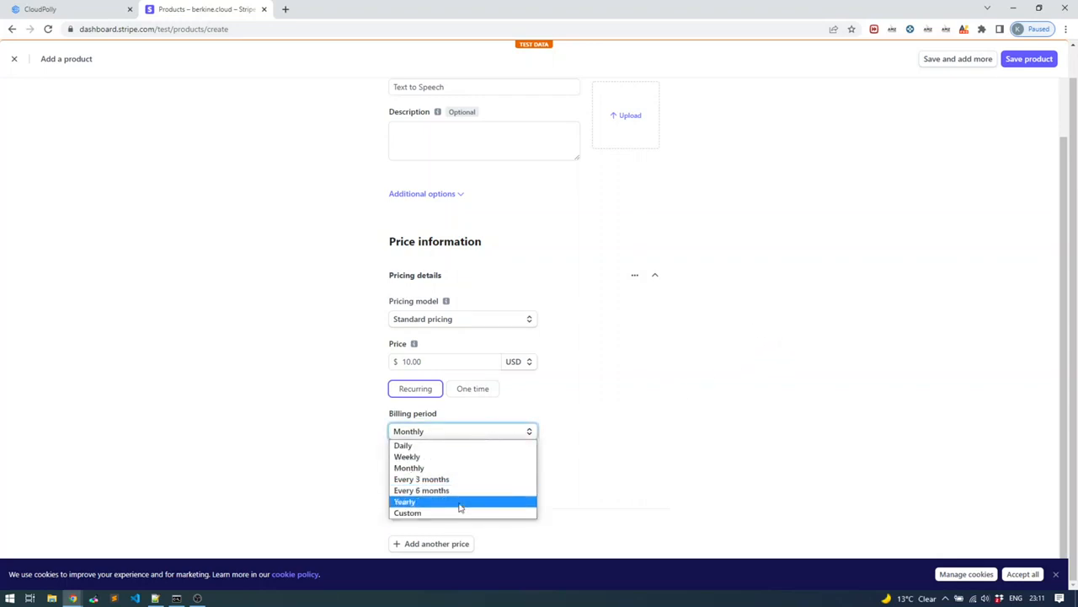
pyautogui.click(674, 428)
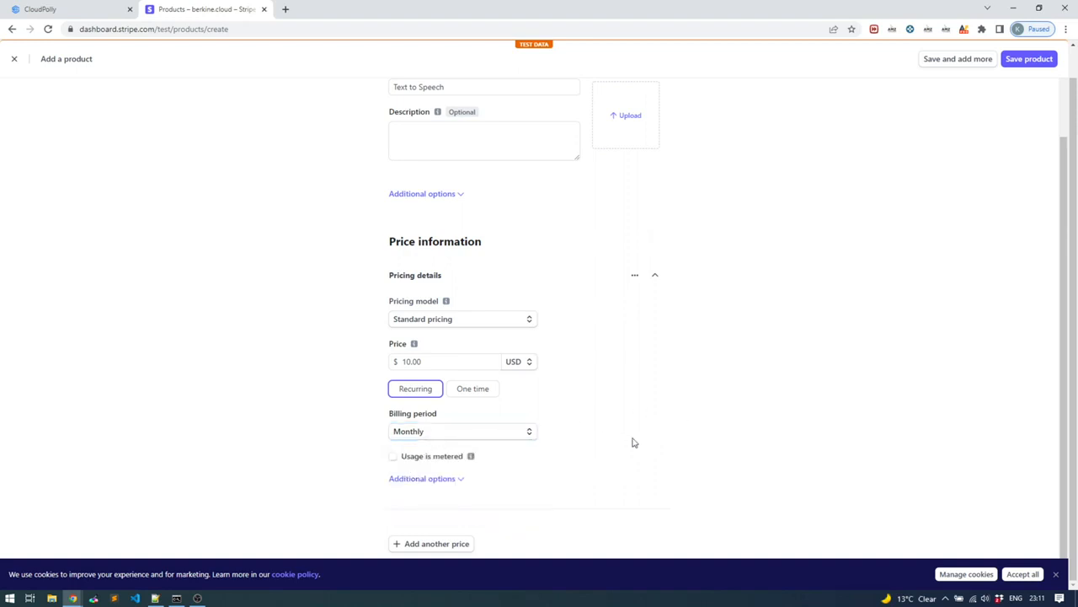
pyautogui.click(449, 479)
pyautogui.scroll(-1, 739, 400)
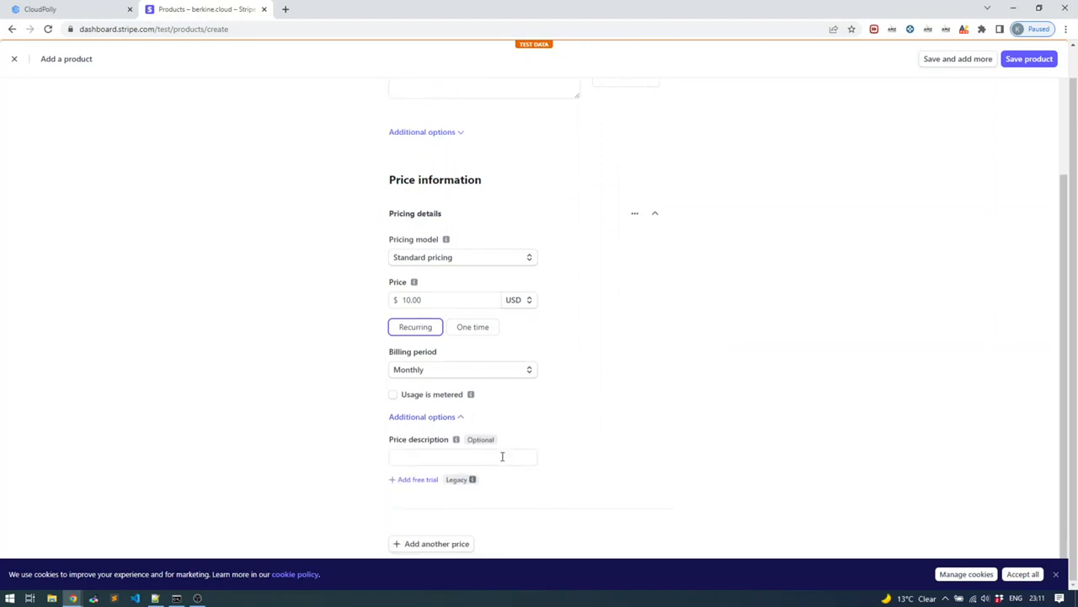
pyautogui.scroll(1, 797, 396)
pyautogui.scroll(-1, 797, 397)
# Step: Check the plan details in CloudPolly against the product form, and save the Text to Speech product in Stripe
pyautogui.click(76, 10)
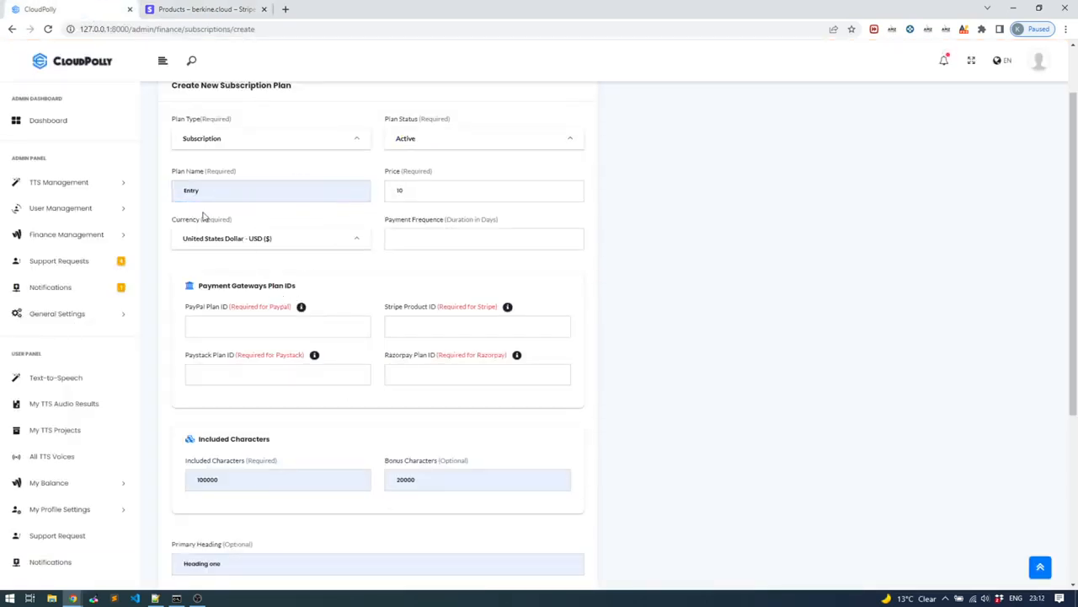
pyautogui.click(211, 11)
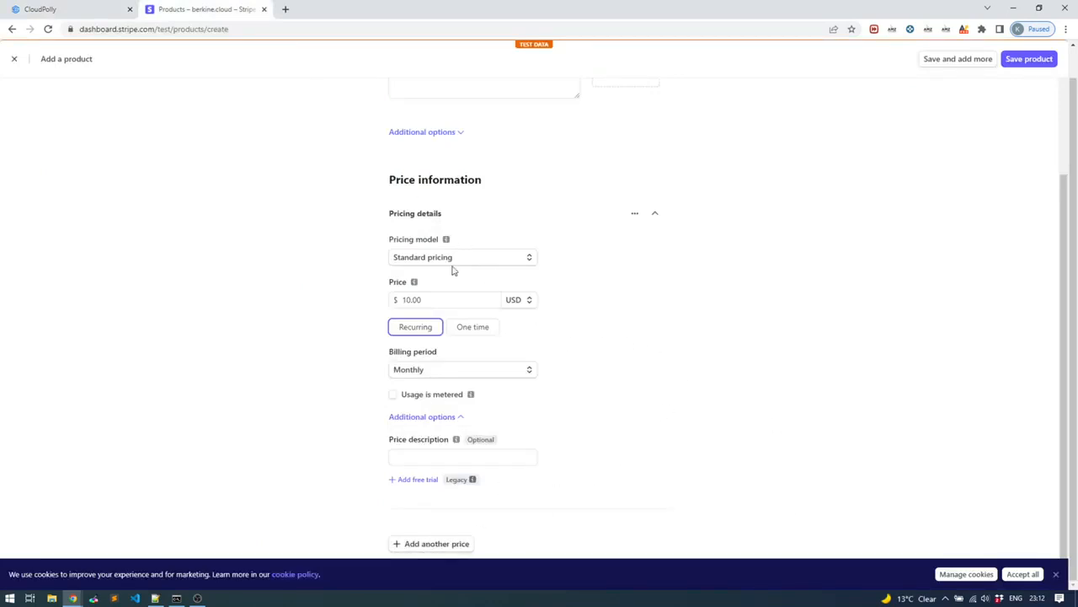
pyautogui.scroll(2, 699, 343)
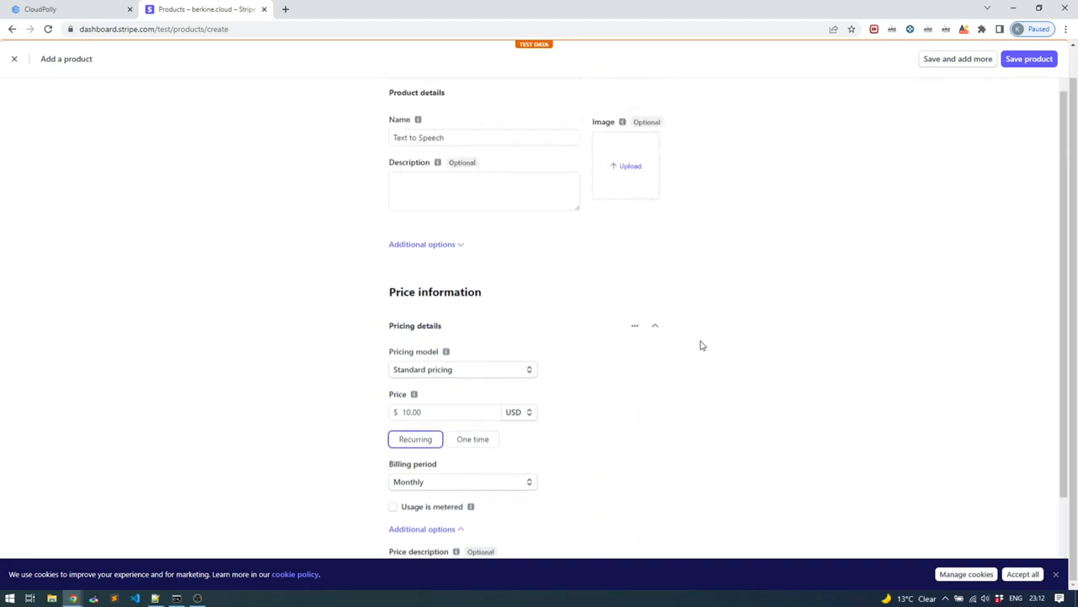
pyautogui.rightClick(517, 387)
pyautogui.click(827, 291)
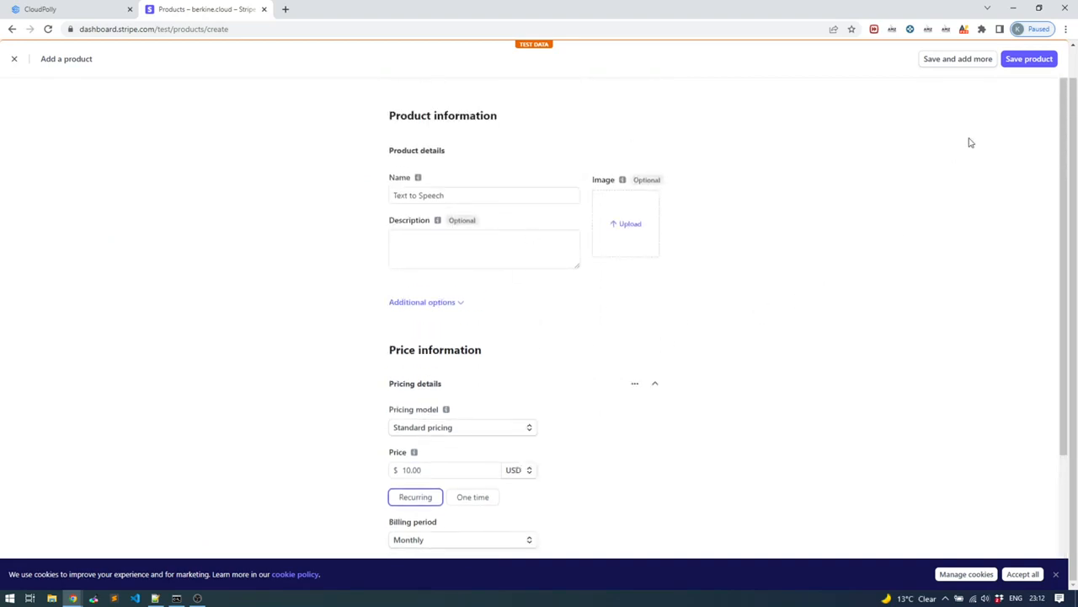
pyautogui.click(1024, 64)
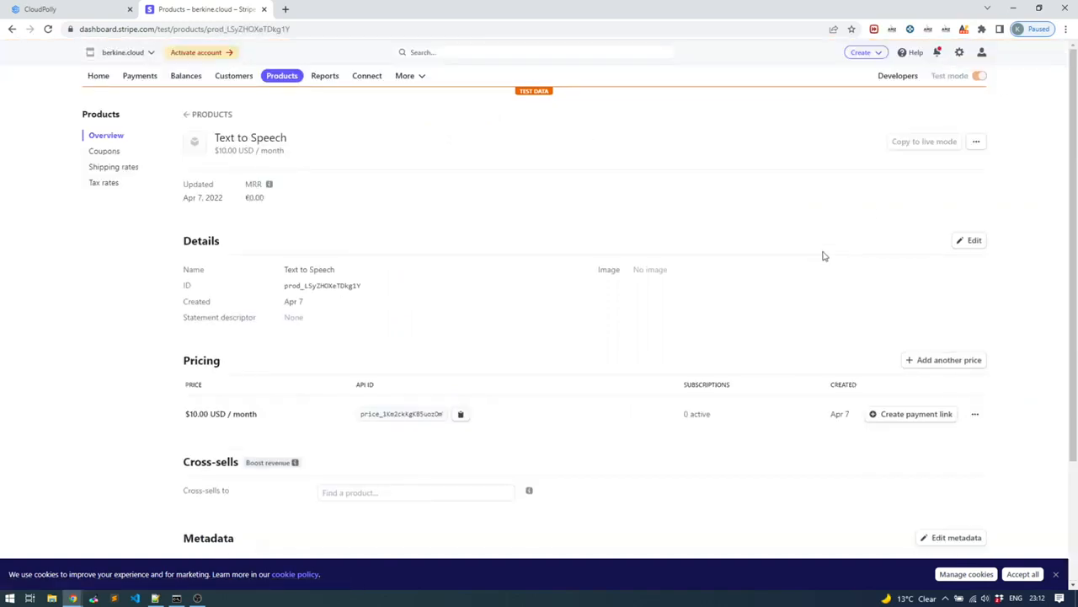
# Step: Copy the API ID of the Text to Speech product's monthly price and return to the CloudPolly plan form
pyautogui.moveTo(291, 142); pyautogui.dragTo(212, 141)
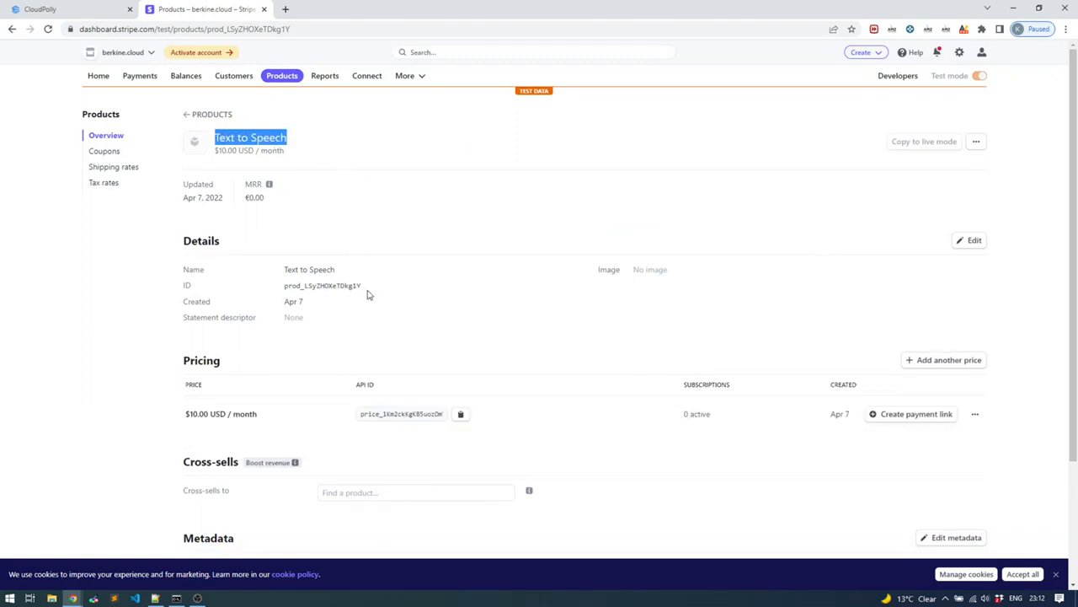
pyautogui.moveTo(367, 295); pyautogui.dragTo(295, 296)
pyautogui.click(295, 296)
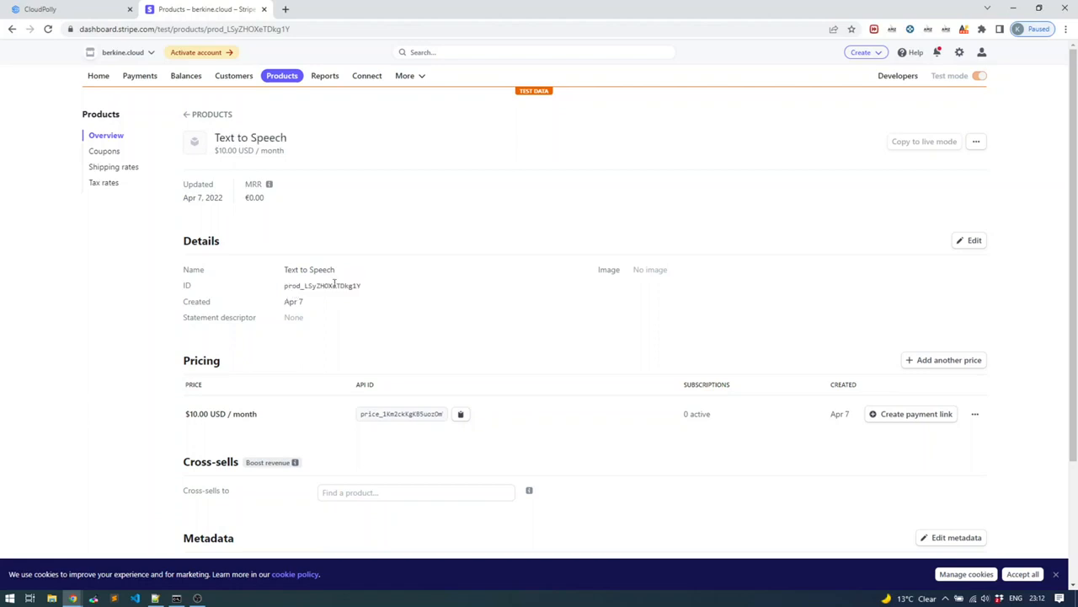
pyautogui.scroll(-1, 392, 356)
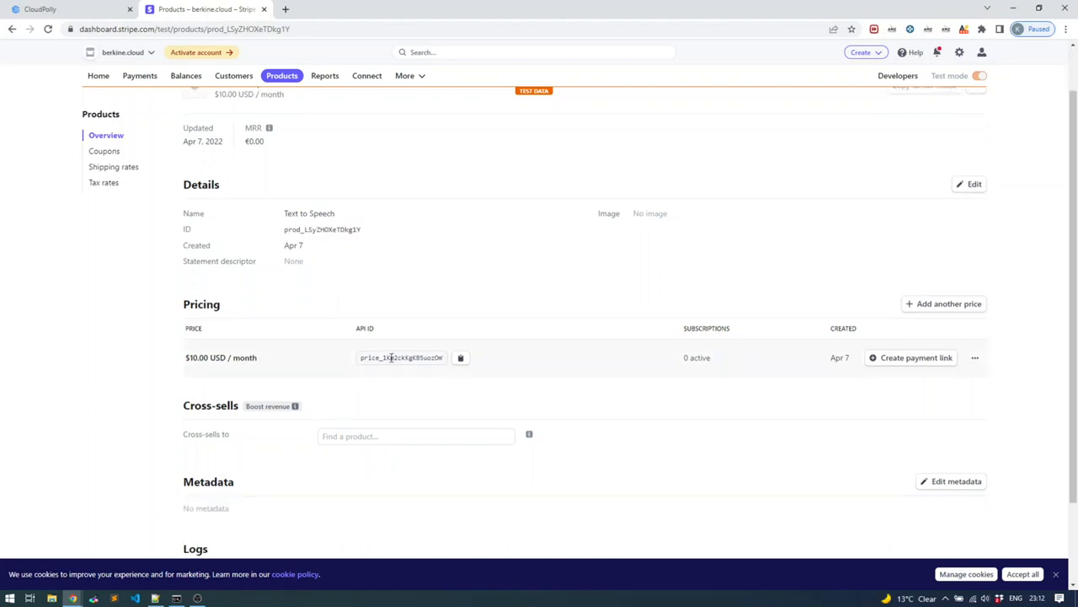
pyautogui.click(460, 358)
pyautogui.click(91, 8)
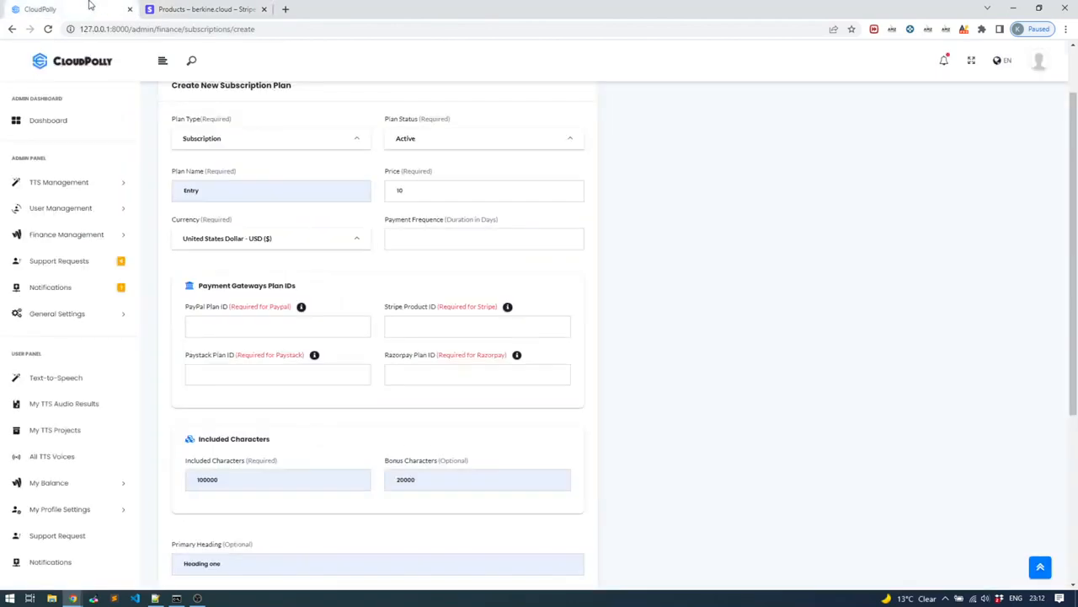
# Step: Compare the price in CloudPolly's plan form with the pricing details of the Text to Speech product in Stripe
pyautogui.scroll(1, 253, 270)
pyautogui.scroll(-1, 250, 286)
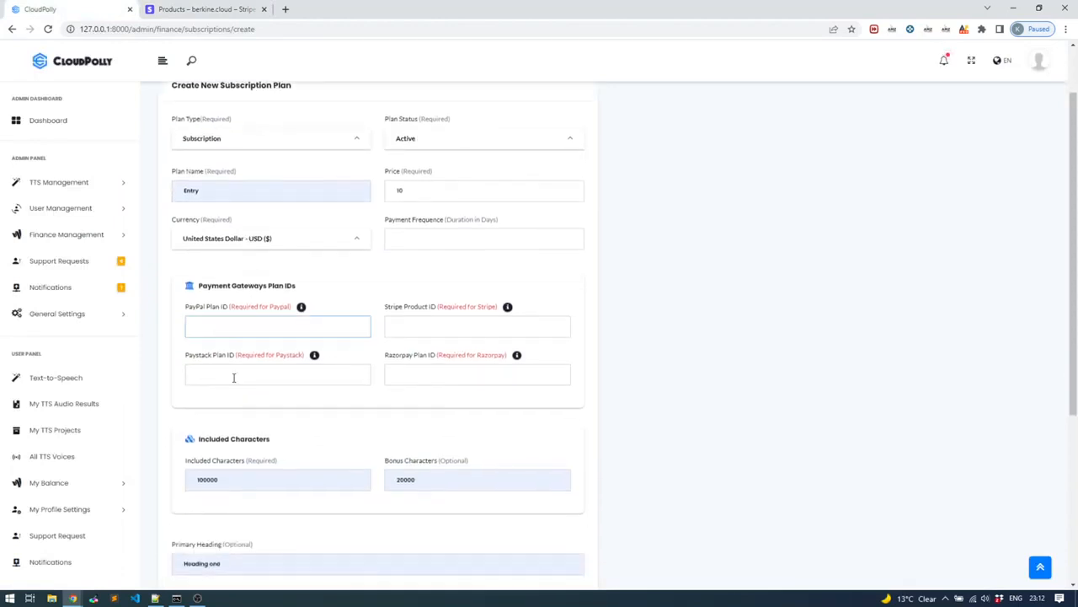
pyautogui.click(436, 190)
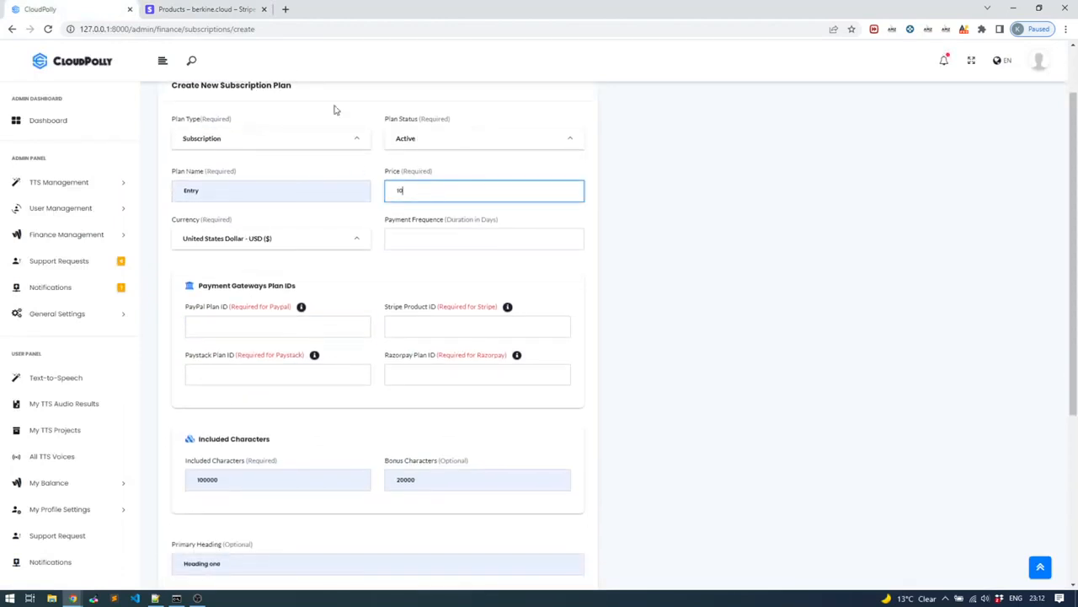
pyautogui.click(215, 9)
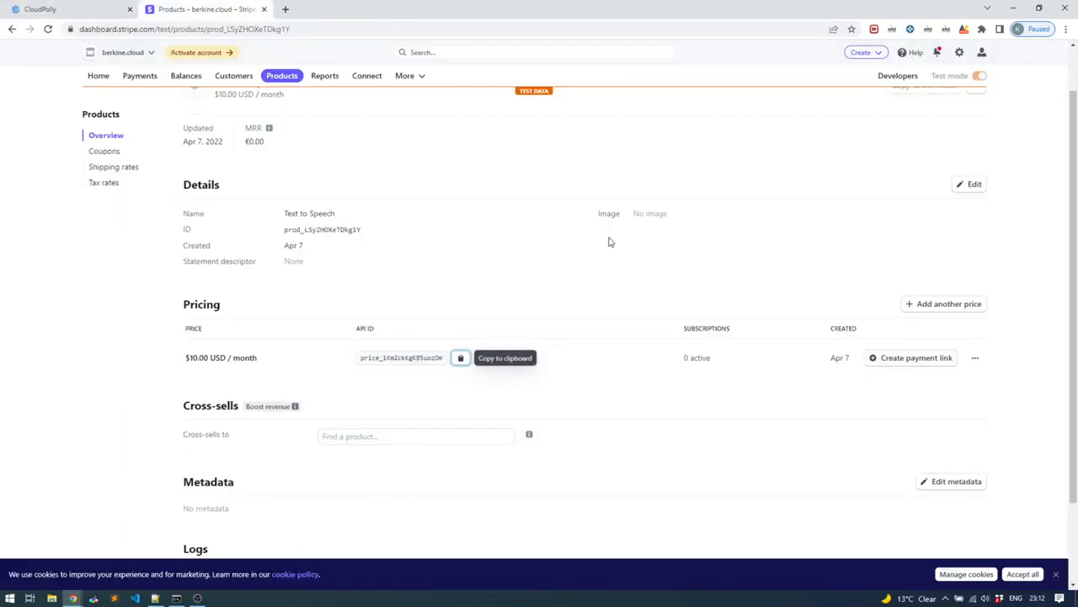
pyautogui.scroll(-2, 549, 312)
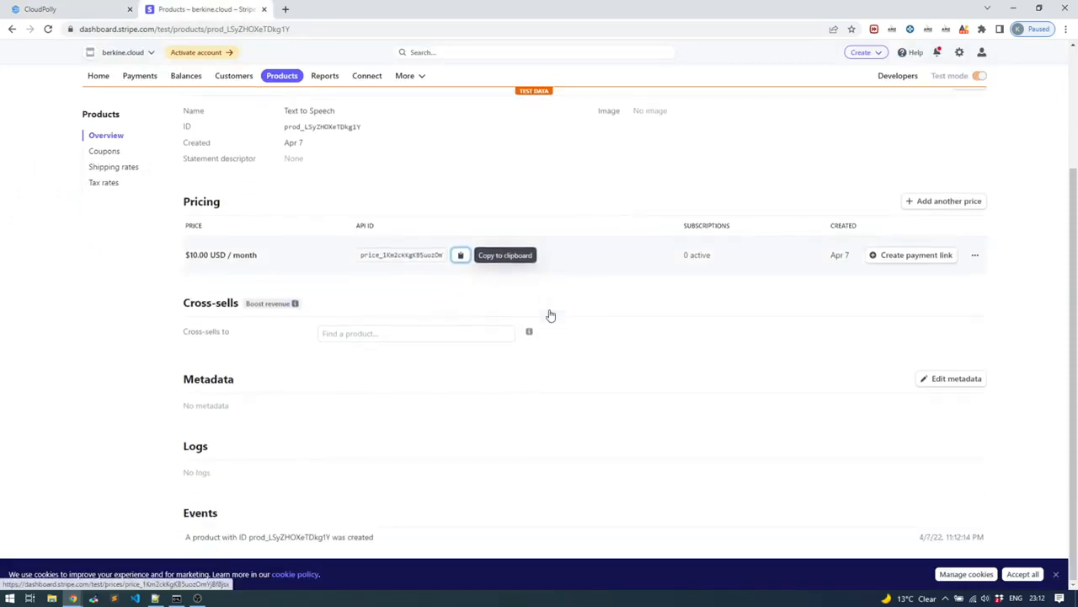
pyautogui.scroll(1, 549, 314)
pyautogui.scroll(1, 547, 316)
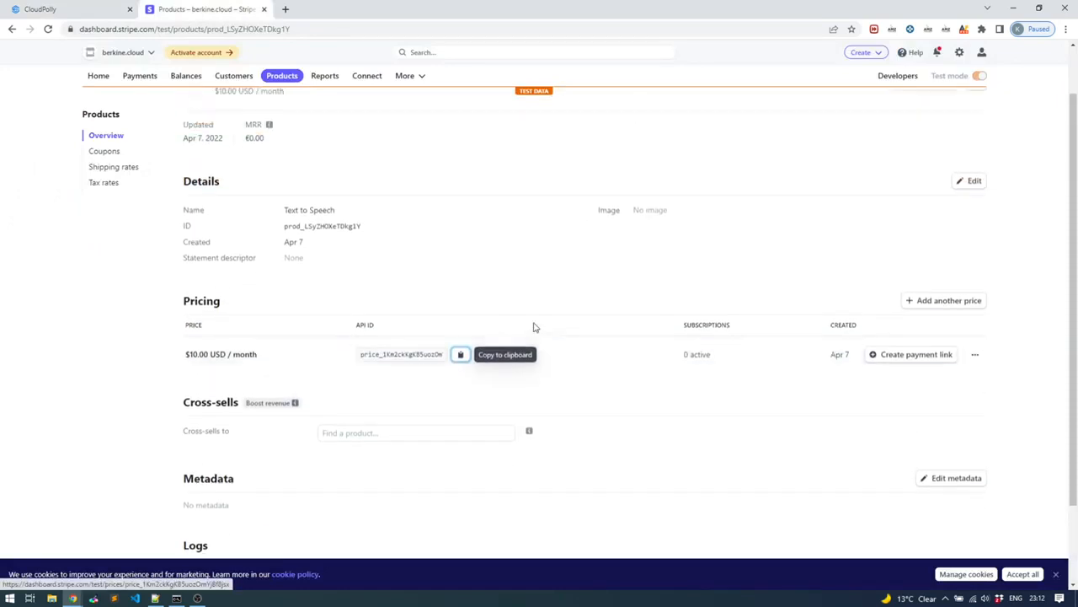
pyautogui.click(463, 369)
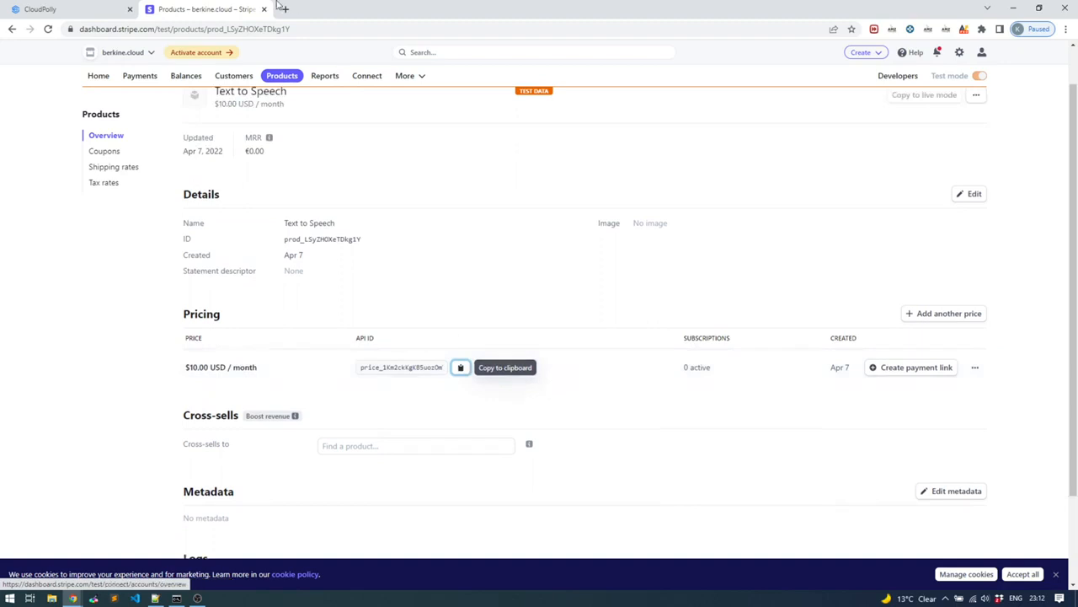
pyautogui.click(82, 6)
pyautogui.click(210, 6)
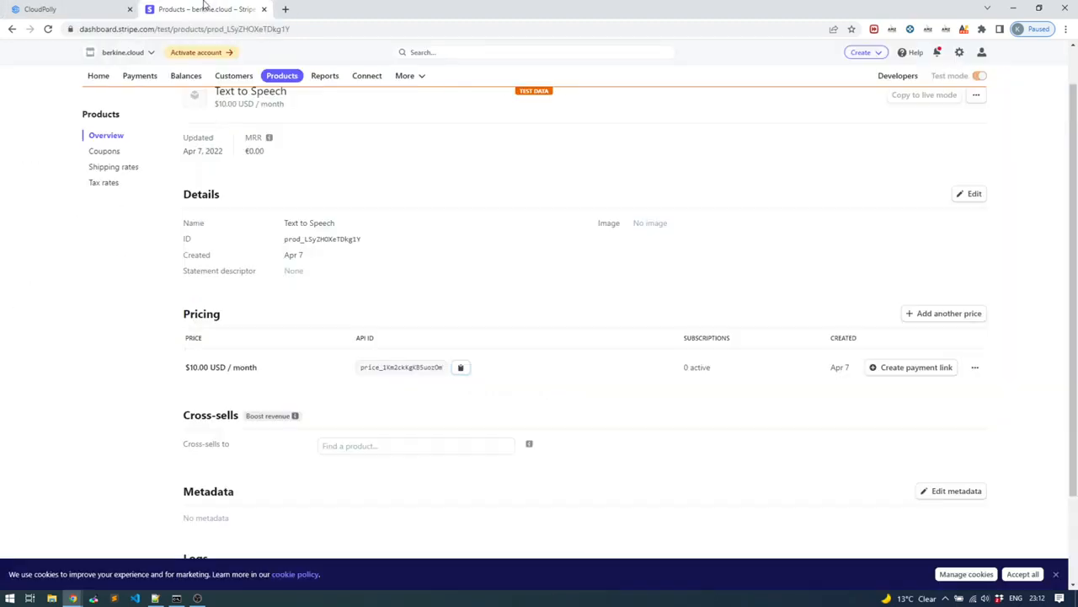
# Step: Copy the API ID of the product's monthly price in Stripe and paste it as the Stripe Product ID in CloudPolly's plan form
pyautogui.doubleClick(362, 367)
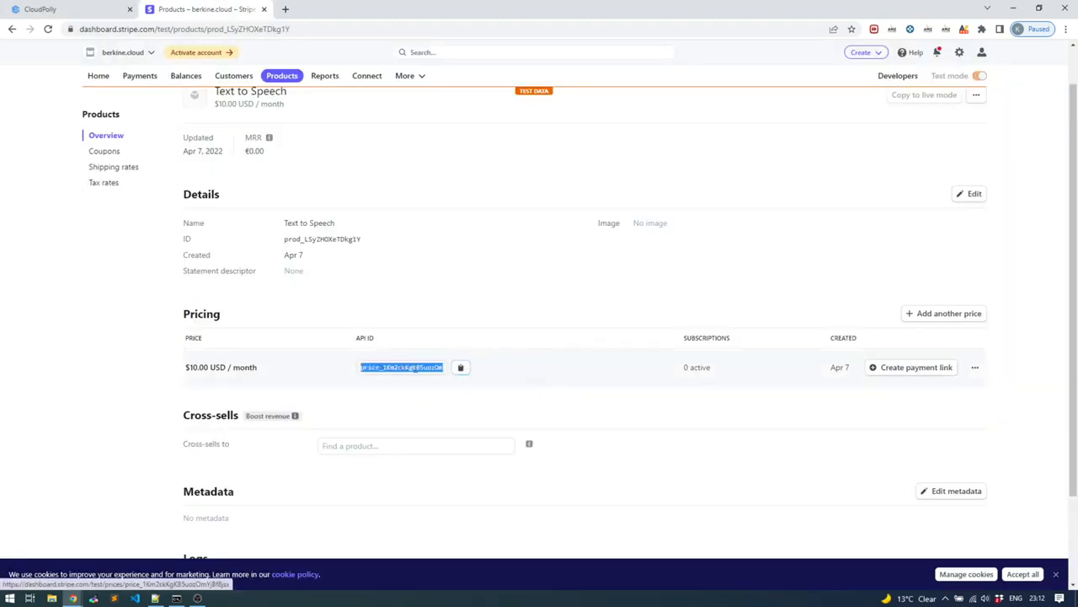
pyautogui.click(461, 368)
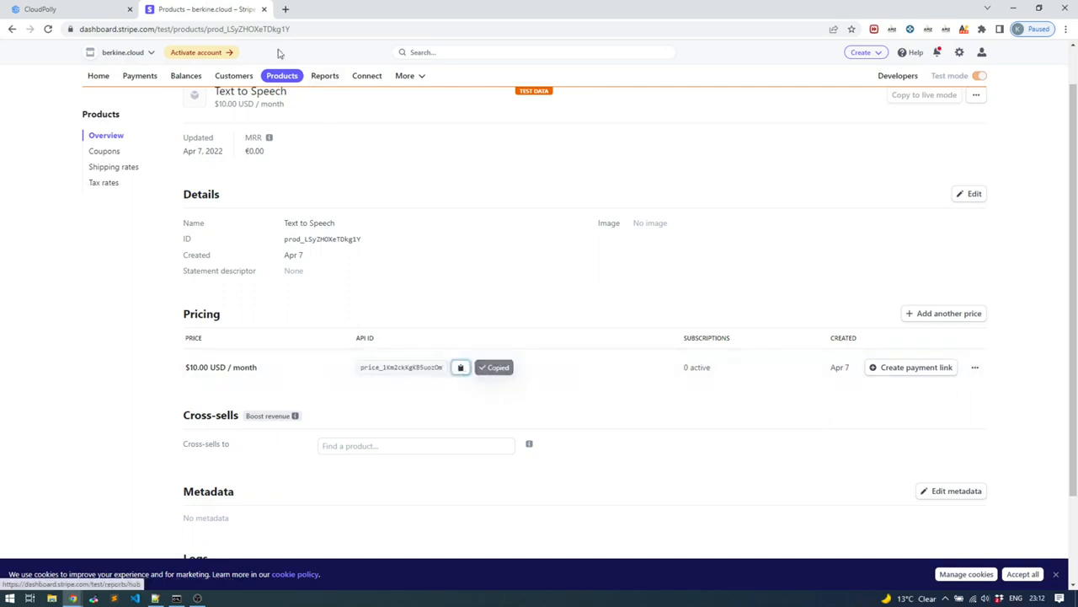
pyautogui.click(119, 15)
pyautogui.click(446, 325)
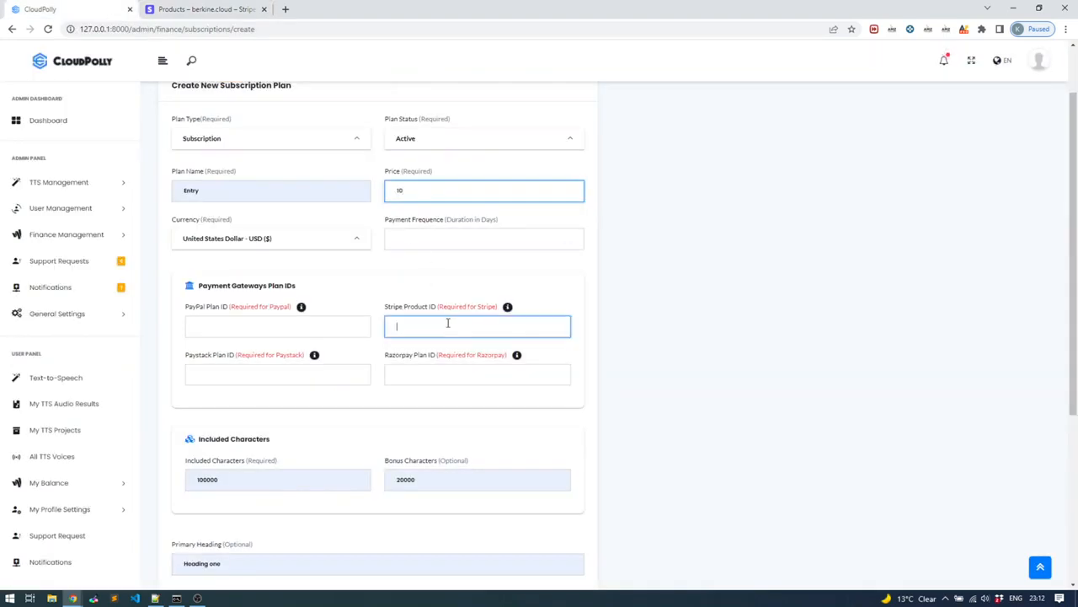
pyautogui.click(195, 9)
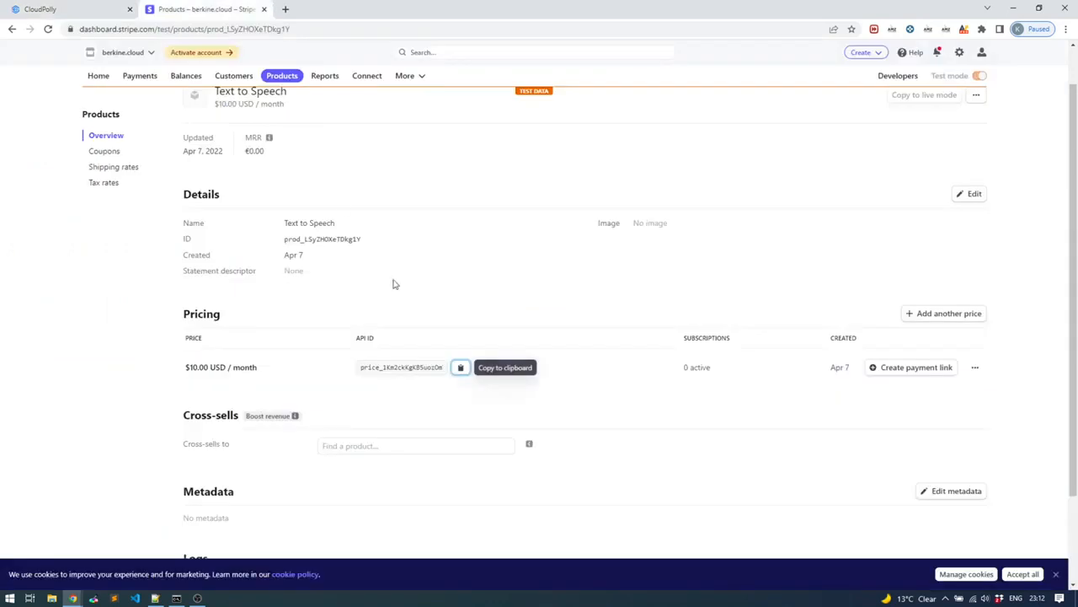
pyautogui.doubleClick(435, 364)
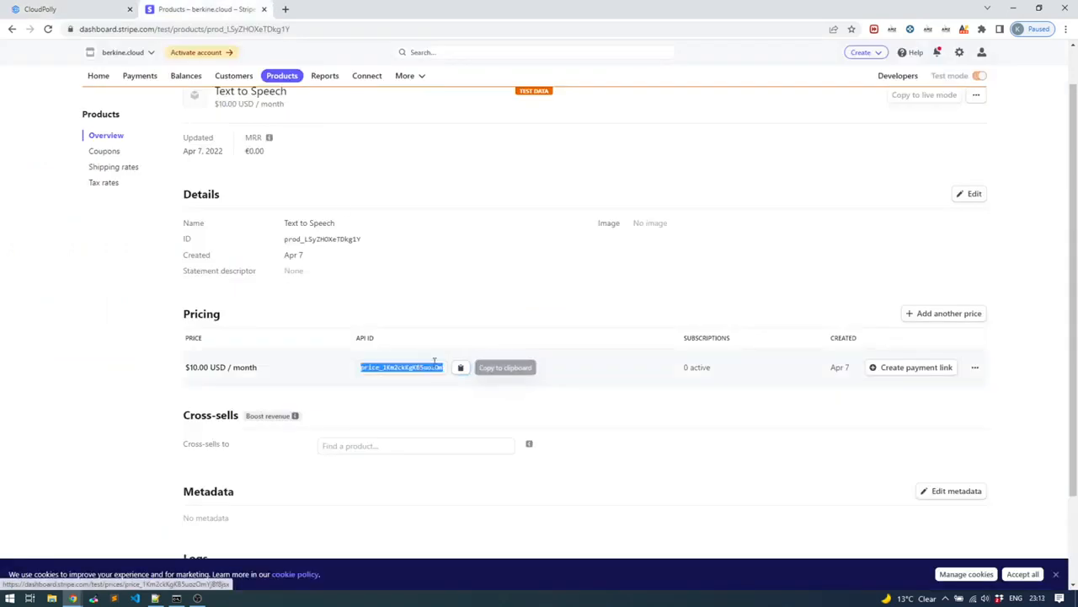
pyautogui.click(77, 9)
pyautogui.hotkey('ctrl', 'v')
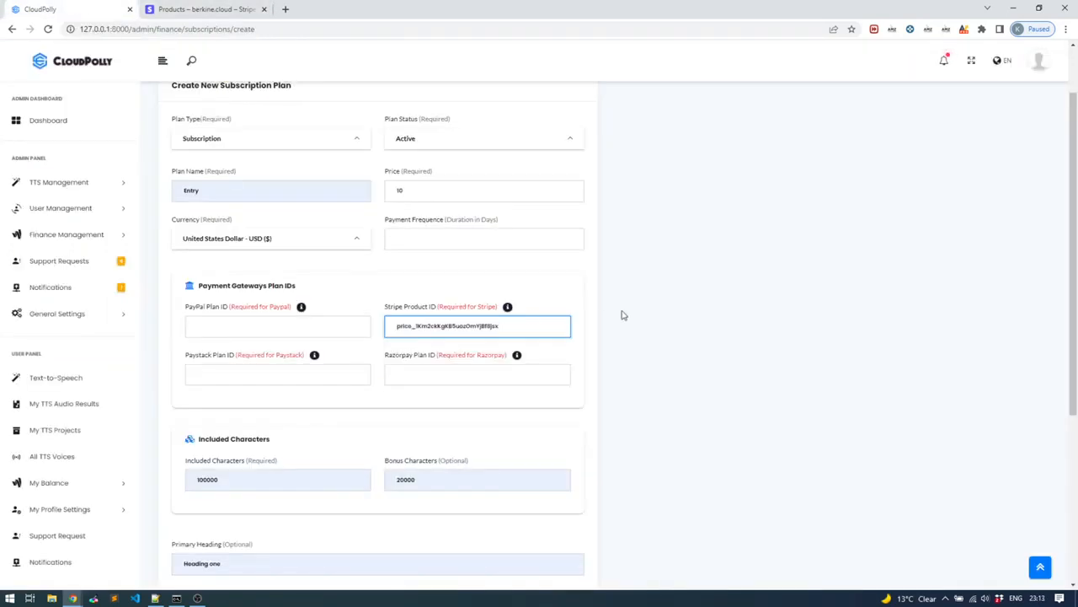
# Step: Try to create the Entry subscription plan without a payment frequency
pyautogui.click(561, 287)
pyautogui.scroll(-3, 556, 312)
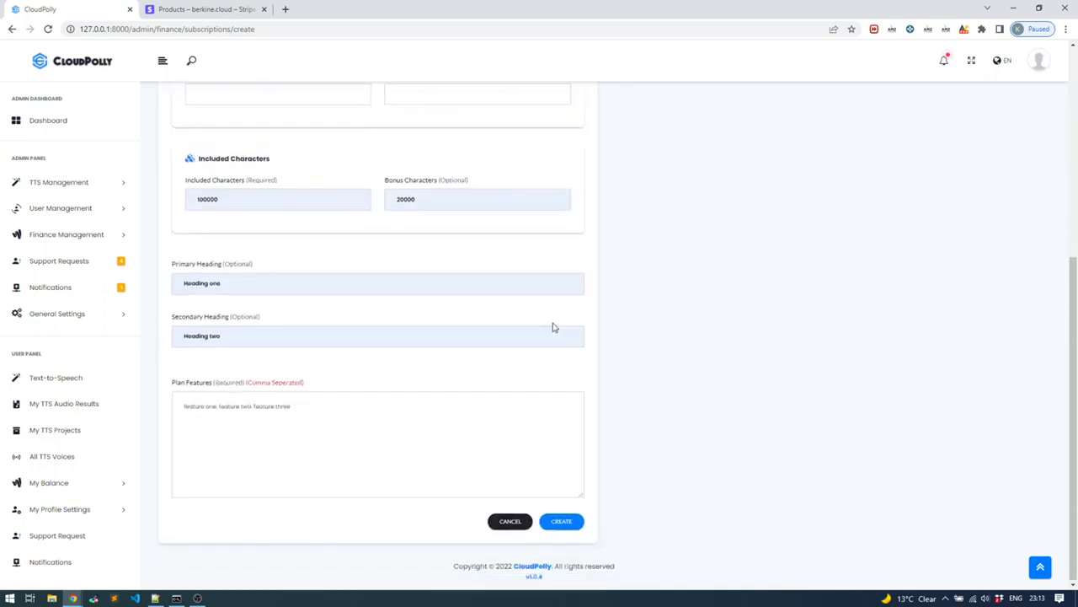
pyautogui.click(565, 523)
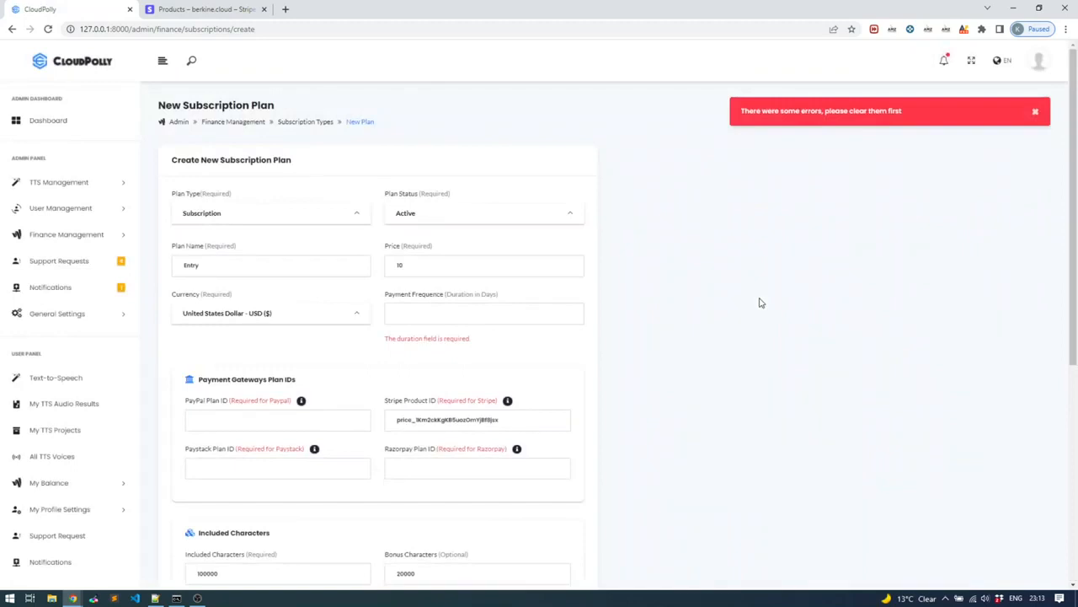
# Step: Set the plan's payment frequency to 30 days
pyautogui.click(465, 315)
pyautogui.write('1')
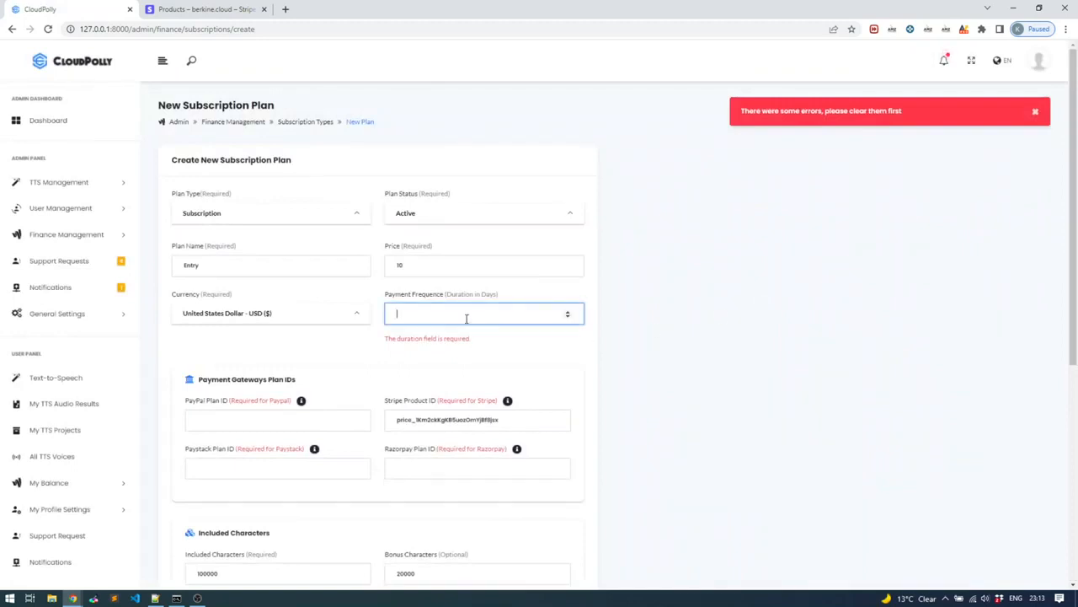
pyautogui.press('BackSpace')
pyautogui.press('BackSpace')
pyautogui.write('30')
pyautogui.click(548, 361)
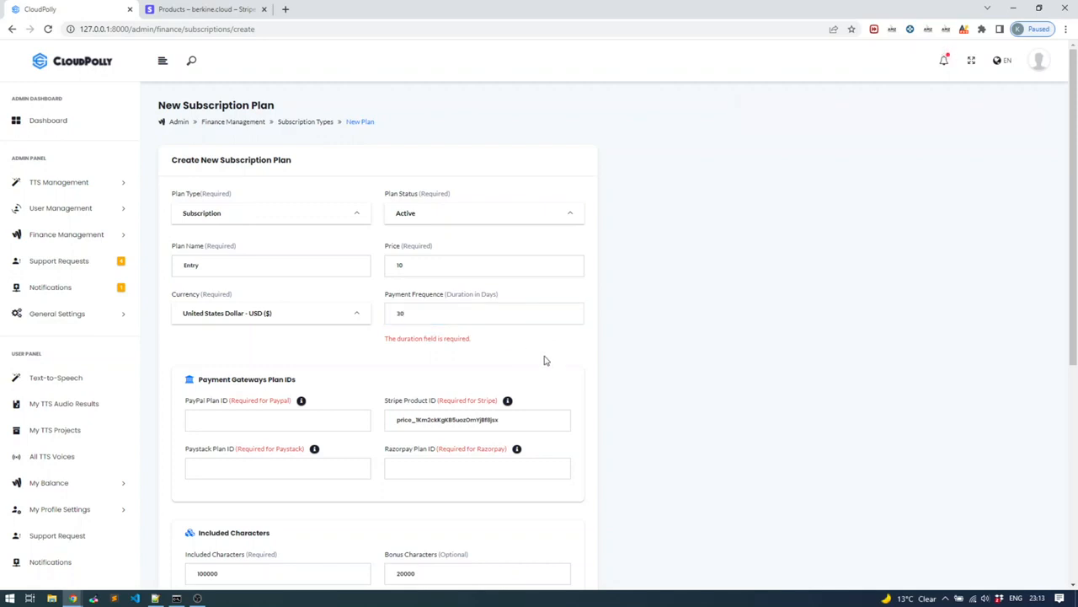
# Step: Enter "feature one, feature two, feature three" as the plan features and create the Entry subscription plan
pyautogui.scroll(-1, 544, 361)
pyautogui.scroll(-3, 481, 299)
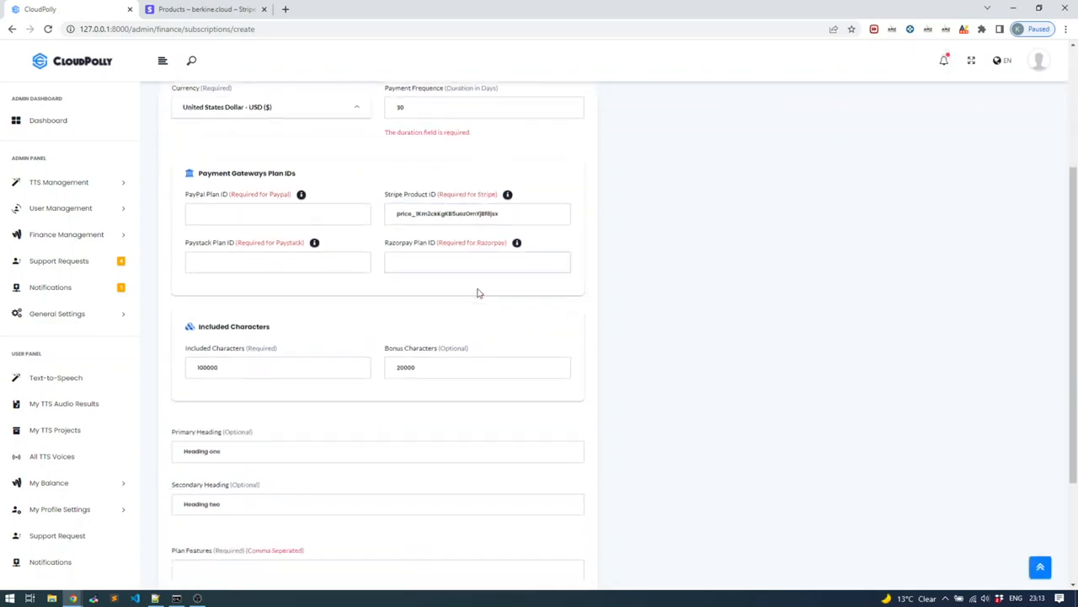
pyautogui.scroll(-2, 455, 371)
pyautogui.click(394, 414)
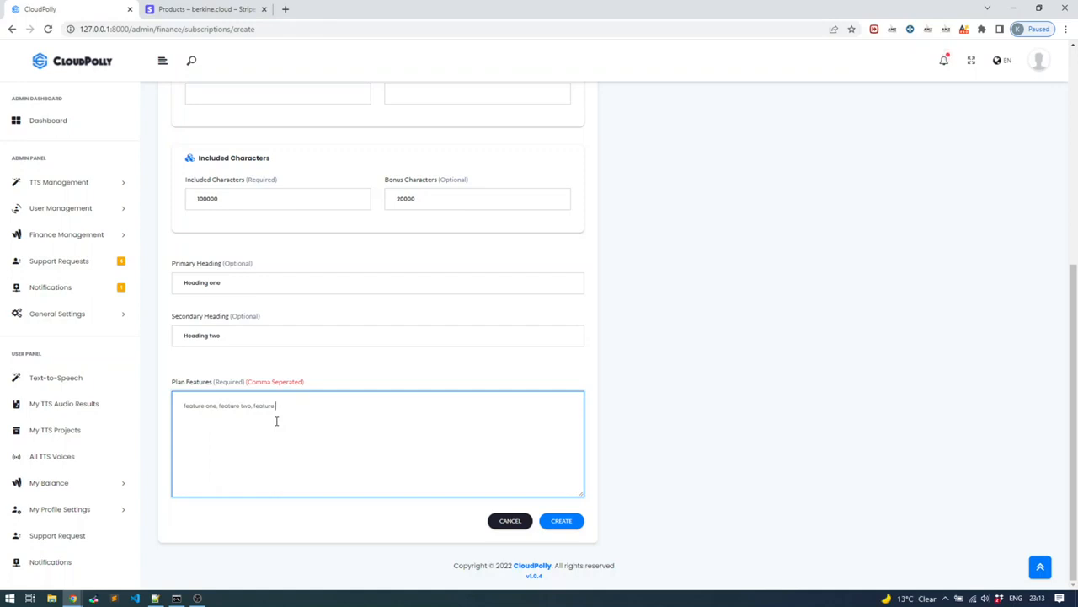
pyautogui.write('three')
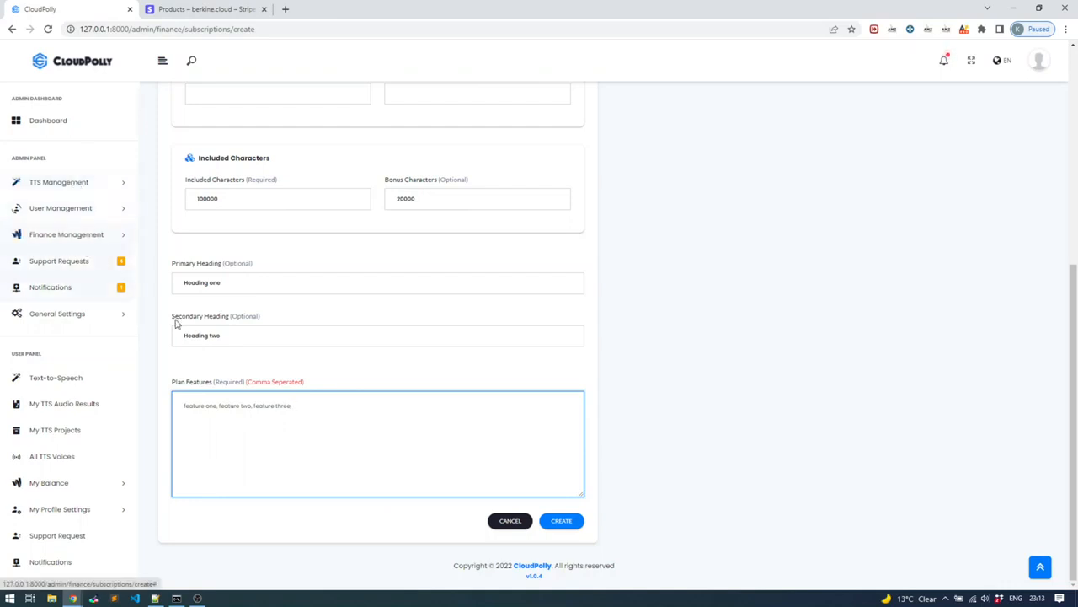
pyautogui.click(566, 520)
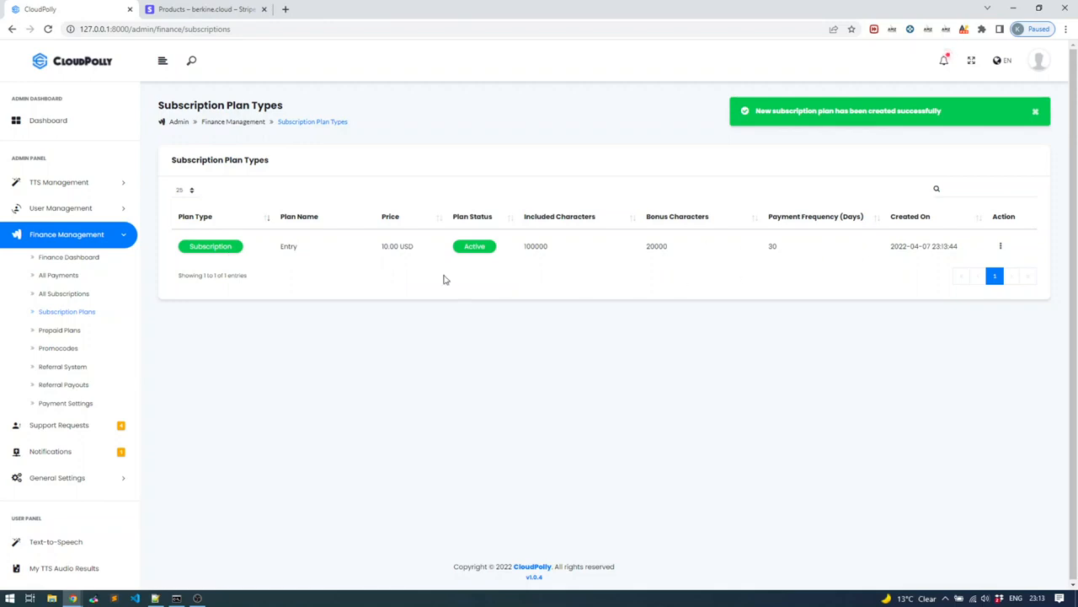
# Step: Open CloudPolly's payment settings and examine the Stripe gateway's prepaid and subscription options, keeping Stripe subscriptions enabled
pyautogui.click(66, 404)
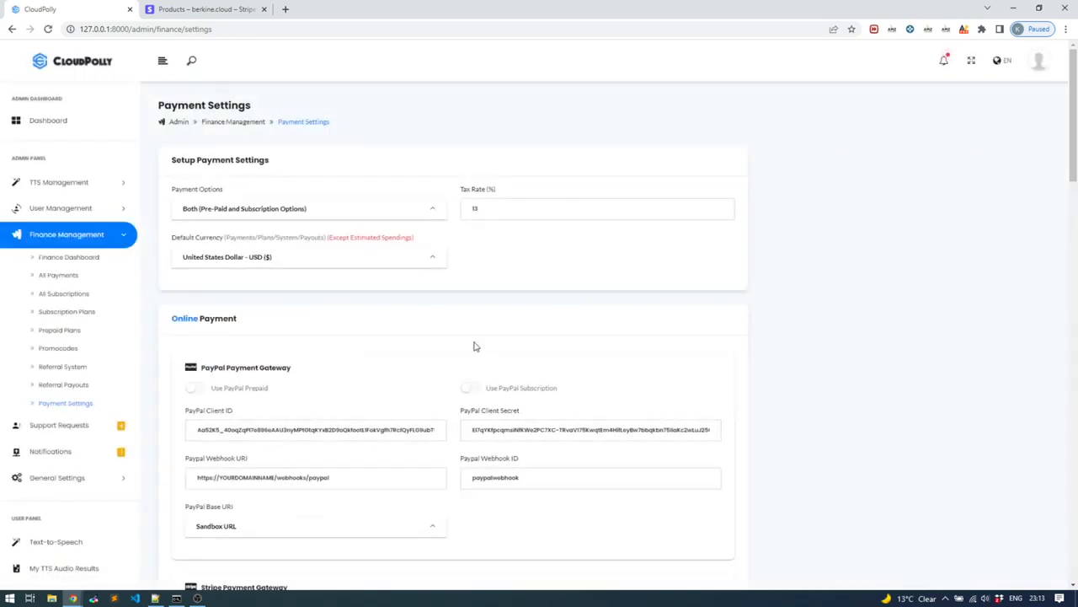
pyautogui.scroll(-4, 475, 347)
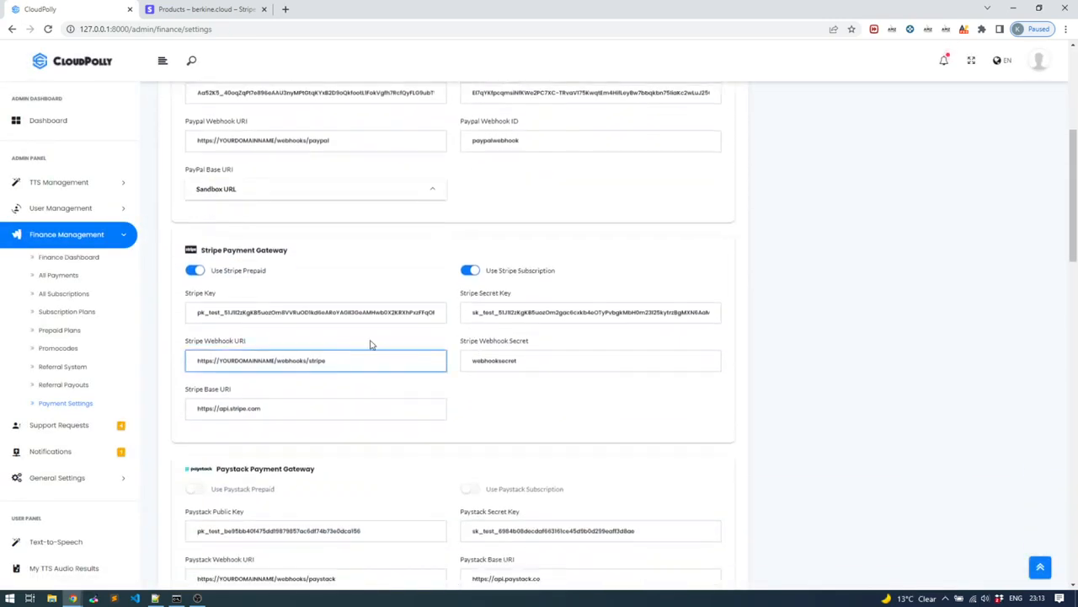
pyautogui.scroll(-1, 370, 344)
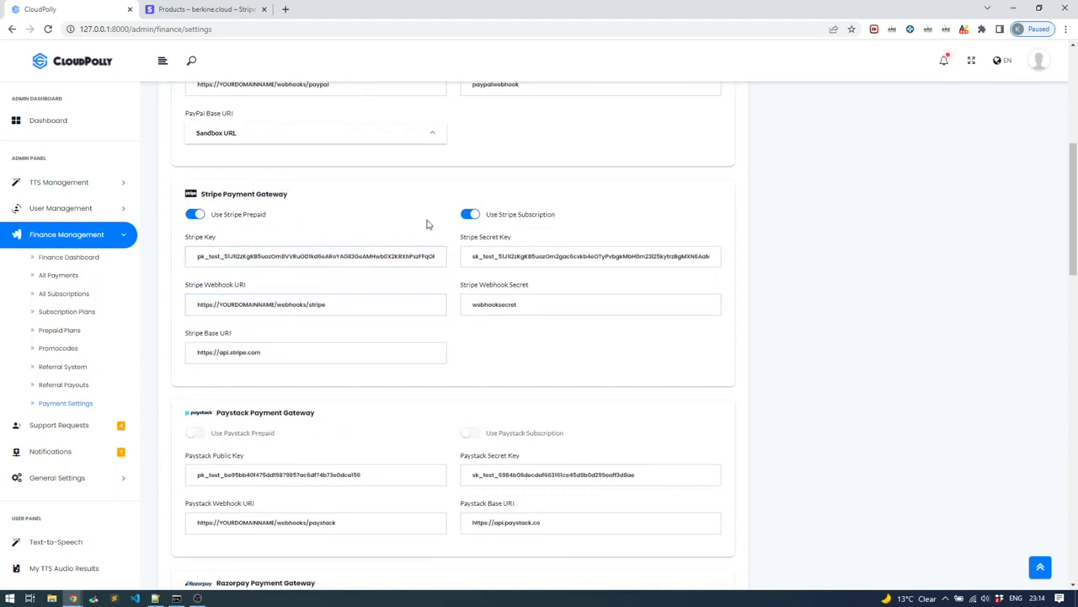
pyautogui.click(471, 216)
pyautogui.click(473, 217)
pyautogui.click(332, 247)
# Step: Open the user's monthly subscription plans and check the Entry plan's price, headings and features
pyautogui.scroll(-1, 95, 348)
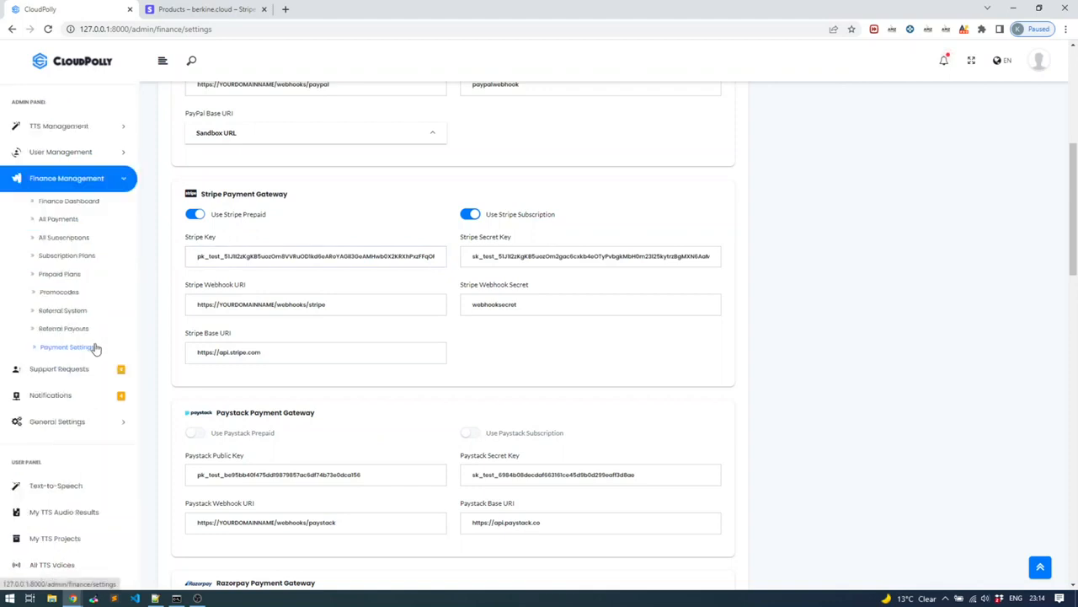
pyautogui.scroll(-2, 101, 412)
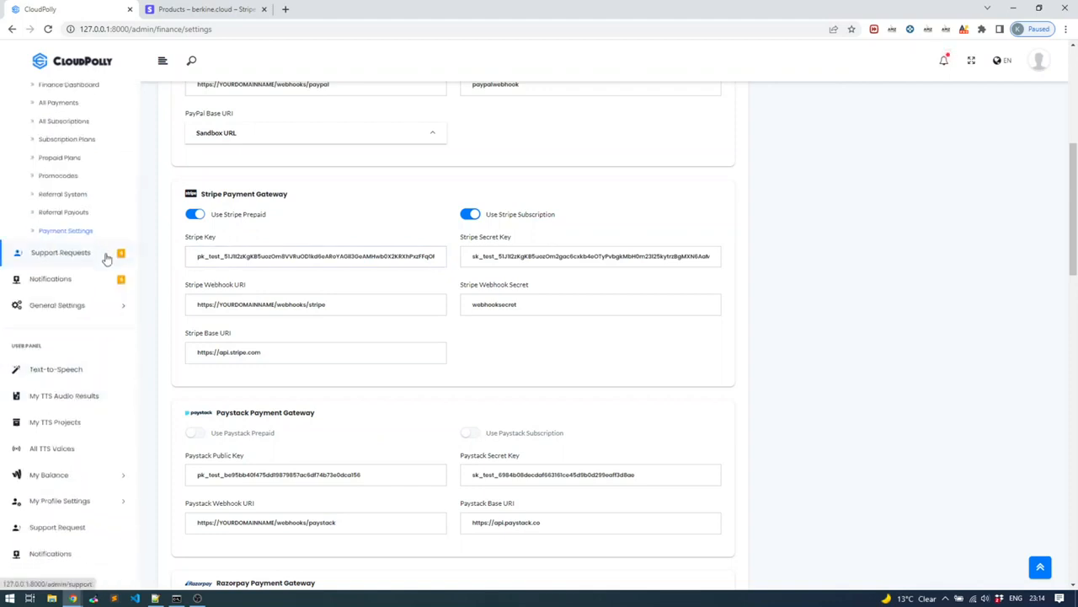
pyautogui.click(76, 477)
pyautogui.scroll(-3, 78, 472)
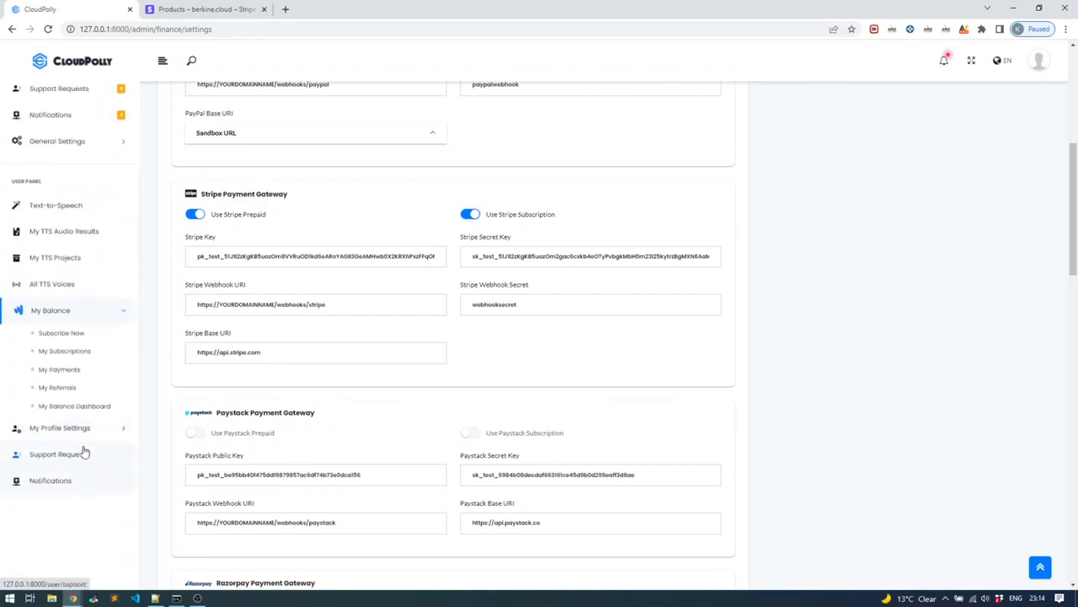
pyautogui.click(71, 337)
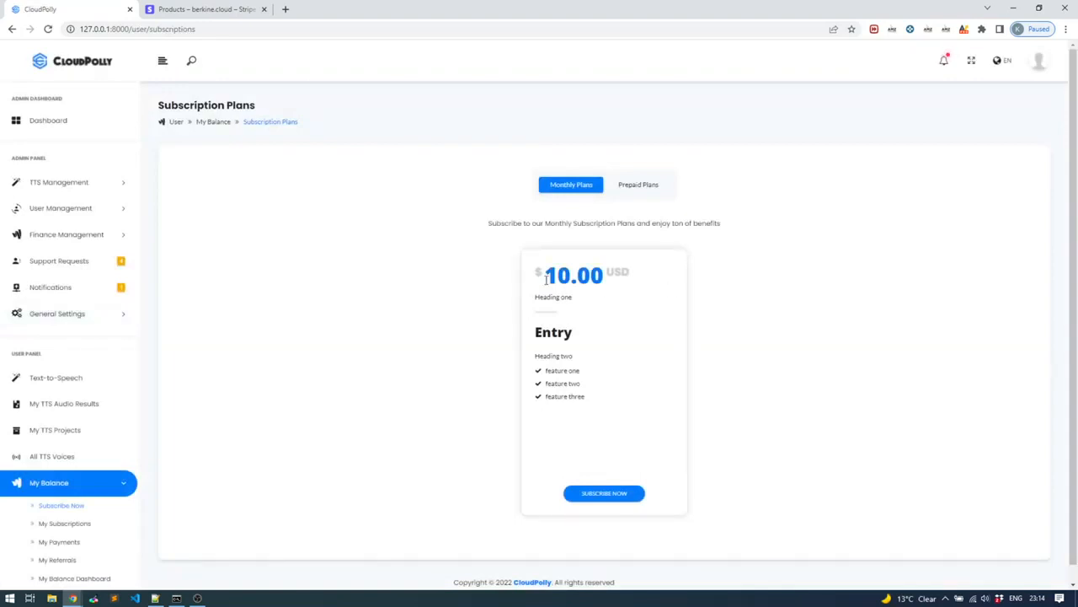
pyautogui.moveTo(546, 280); pyautogui.dragTo(605, 288)
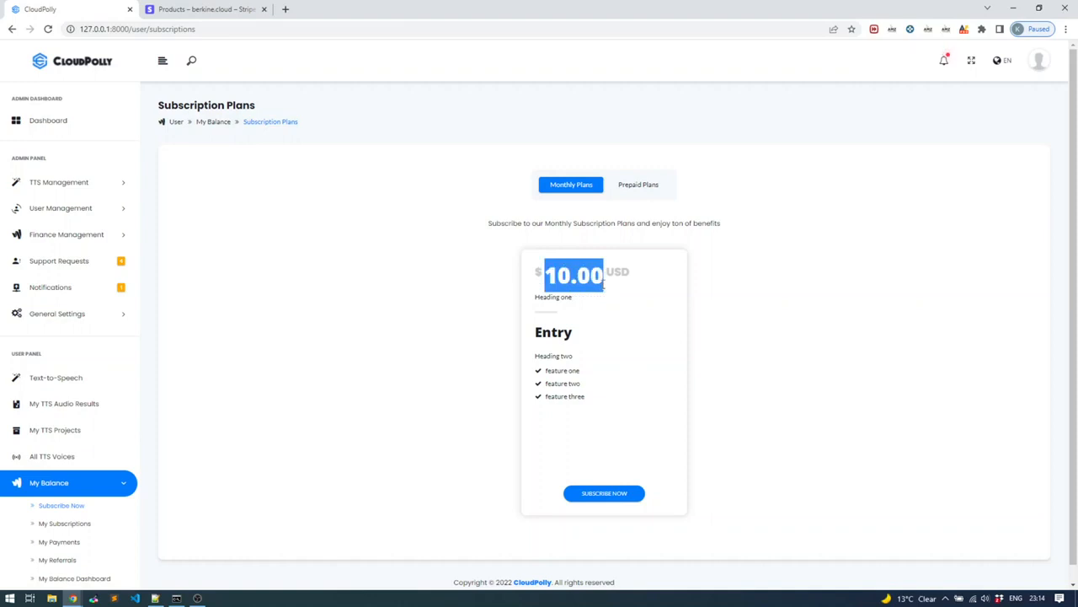
pyautogui.click(538, 298)
pyautogui.moveTo(546, 357); pyautogui.dragTo(582, 399)
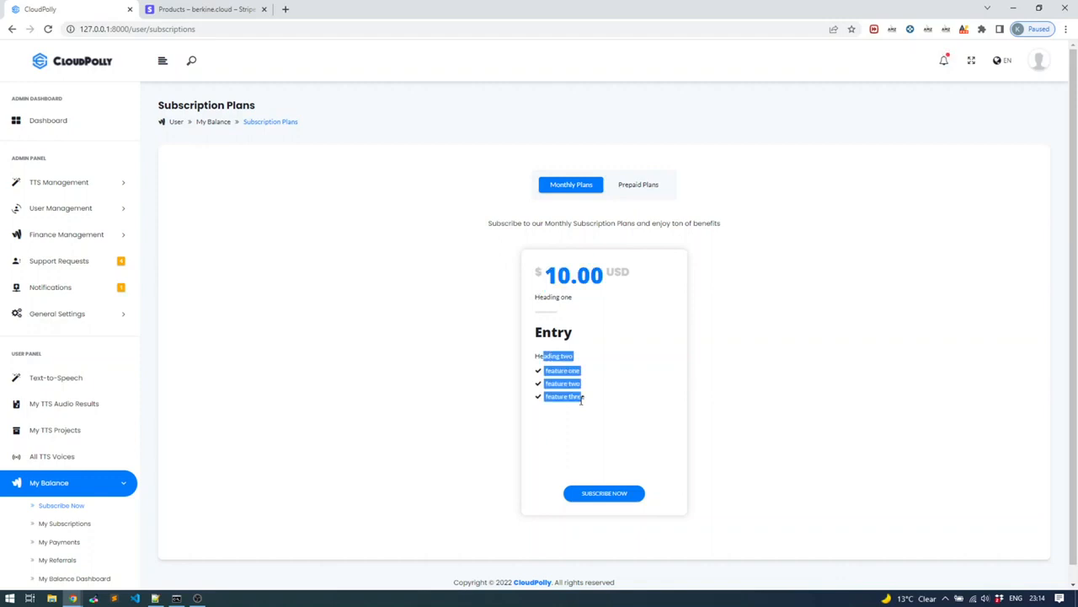
# Step: Subscribe to the Entry plan with Stripe as payment option, entering the cardholder's full name and the card details, and complete the checkout
pyautogui.click(600, 495)
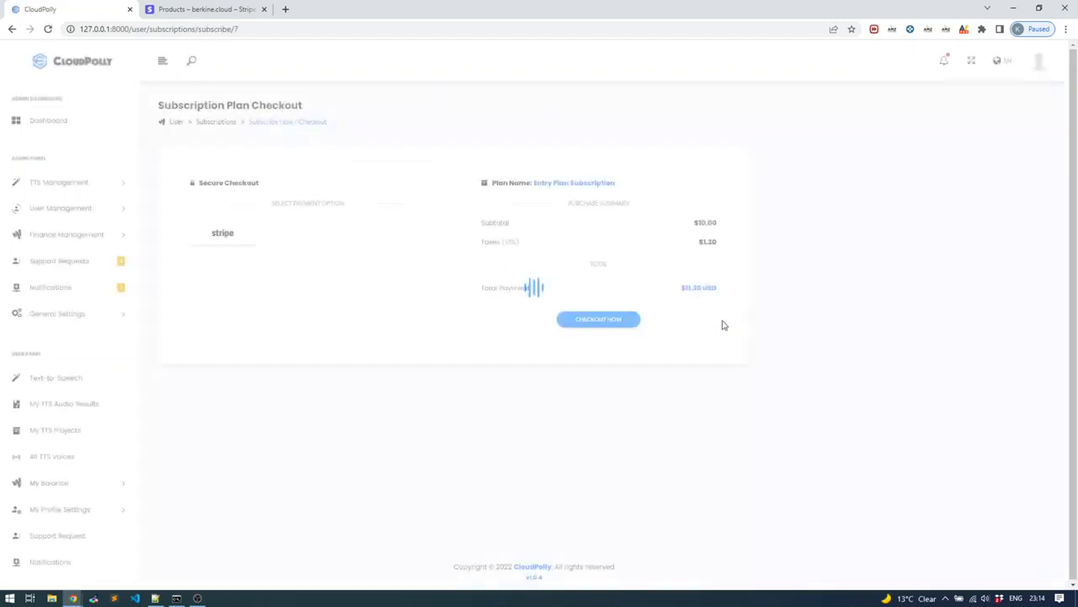
pyautogui.click(221, 236)
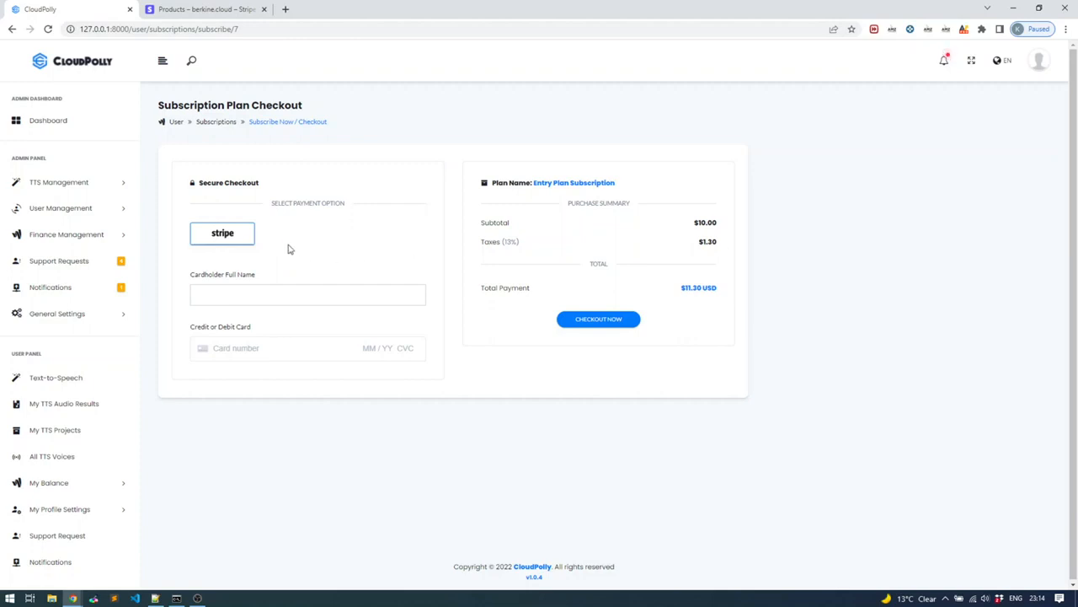
pyautogui.click(284, 294)
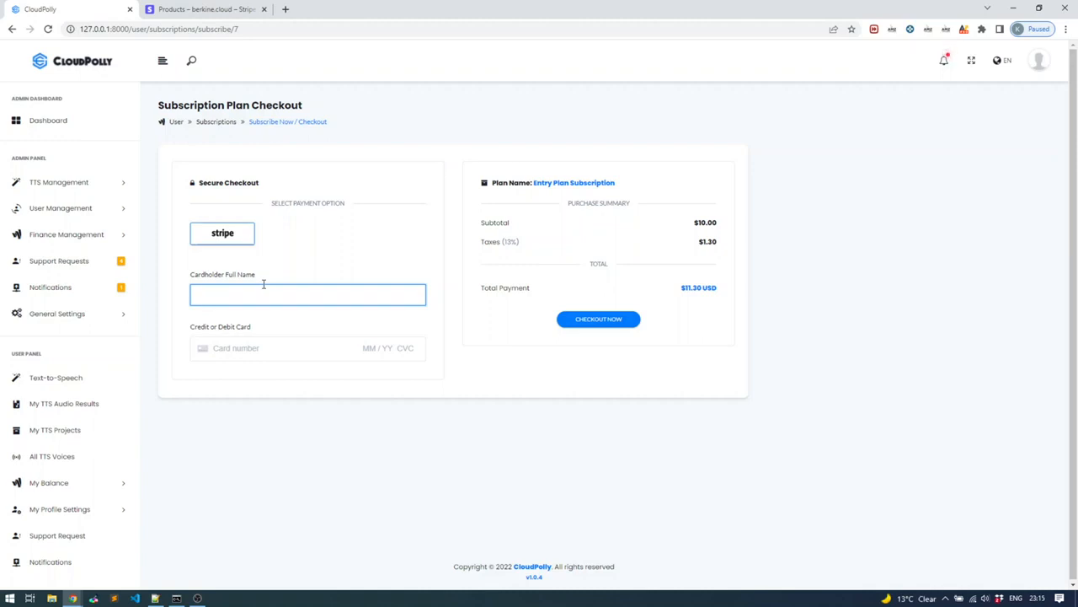
pyautogui.write('4242 4242 4242 4242 04 / 24 242 42424')
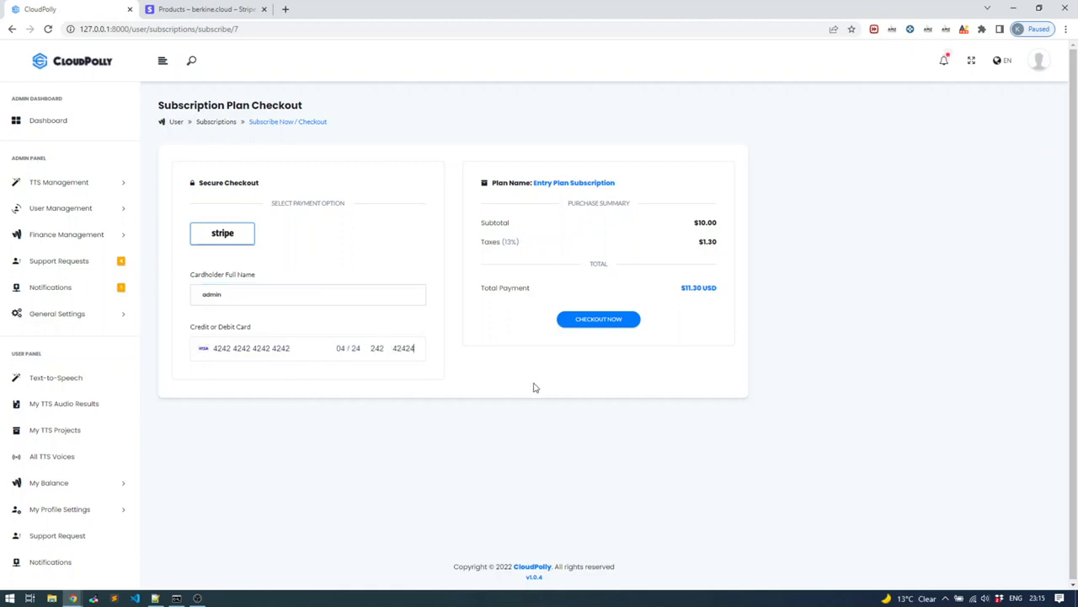
pyautogui.click(601, 321)
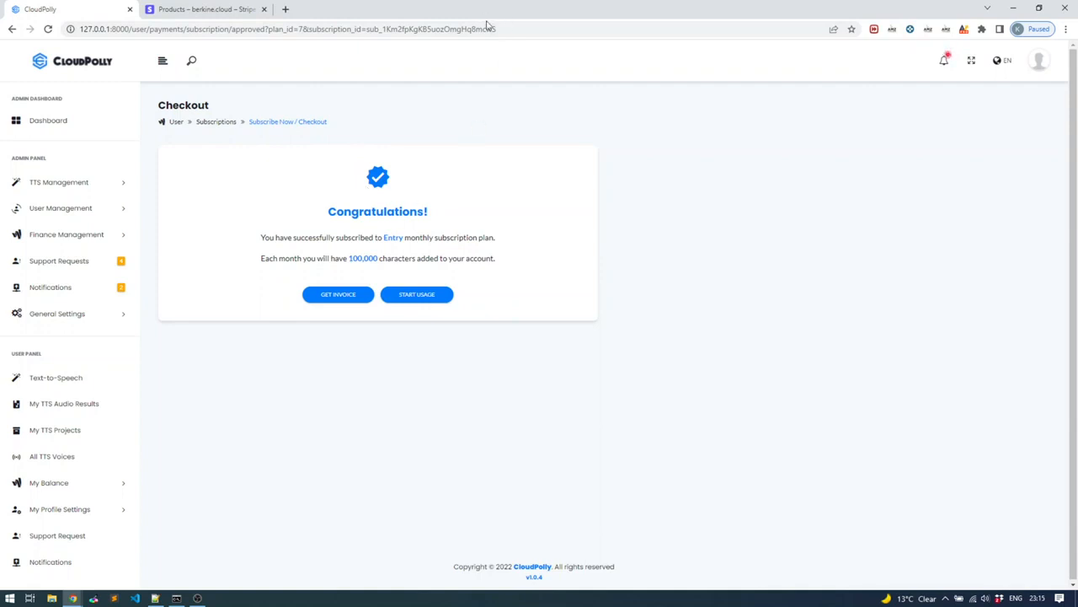
# Step: Check the subscription ID in the approval page's address and the monthly character allowance in the checkout confirmation
pyautogui.moveTo(497, 28); pyautogui.dragTo(367, 31)
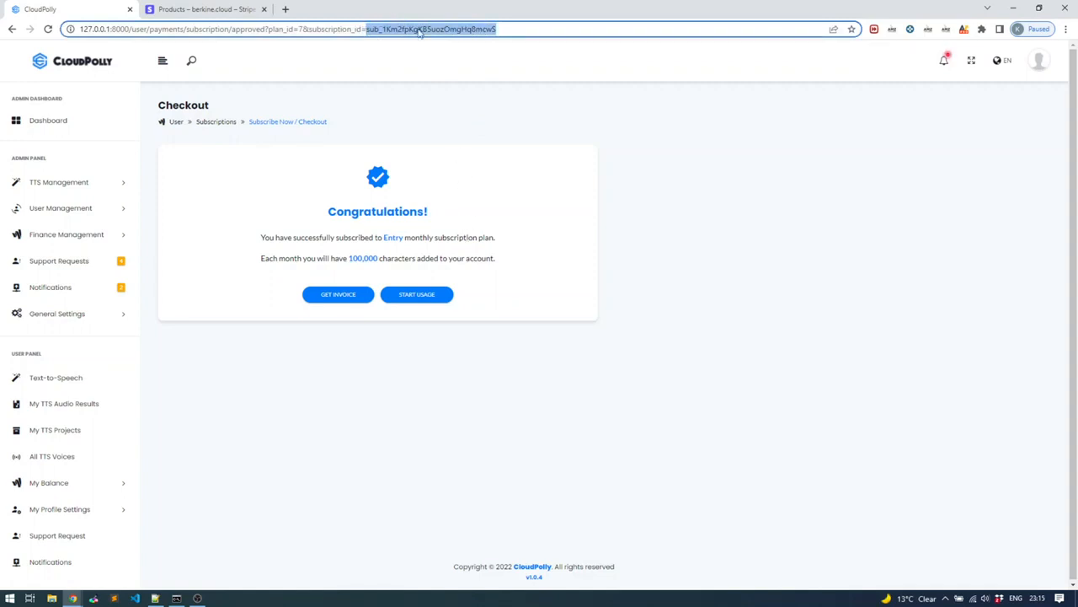
pyautogui.click(481, 197)
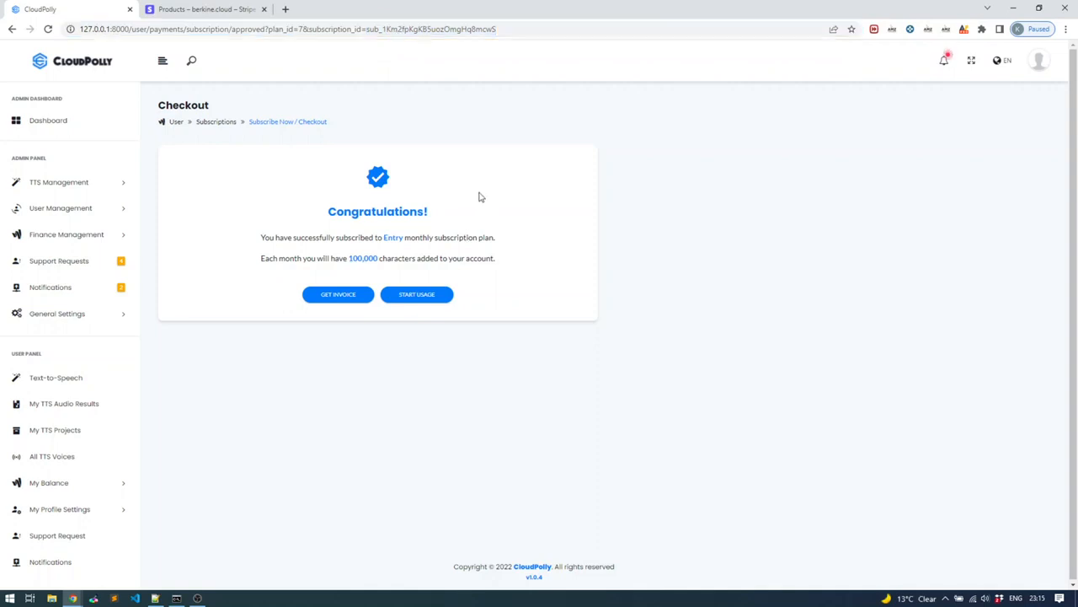
pyautogui.moveTo(338, 259); pyautogui.dragTo(386, 266)
pyautogui.click(378, 262)
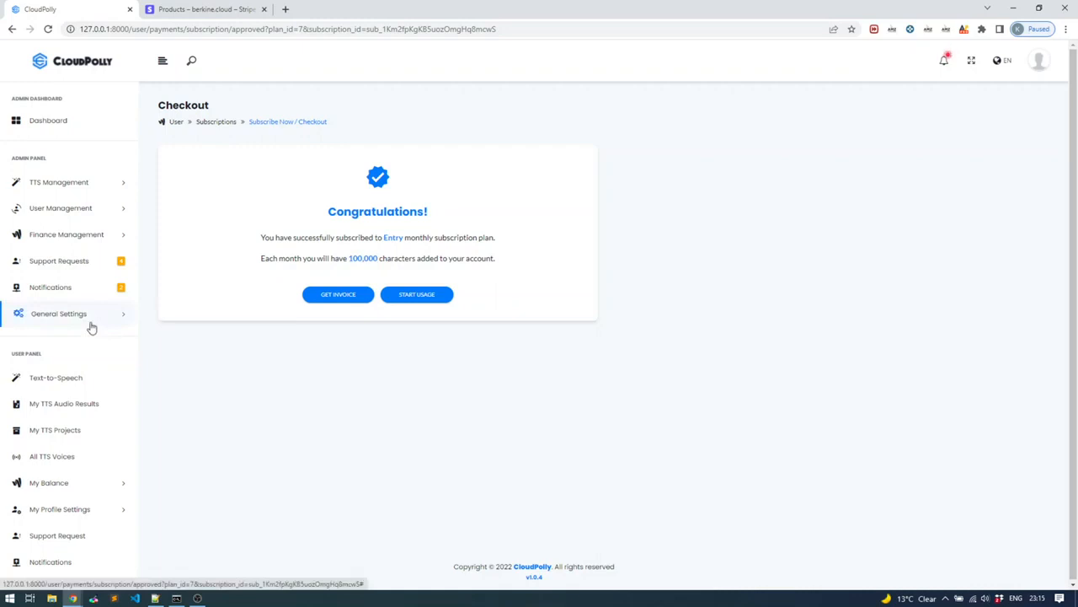
# Step: Open the user's own subscriptions and check the Entry subscription's plan name, subscription ID and characters
pyautogui.click(64, 488)
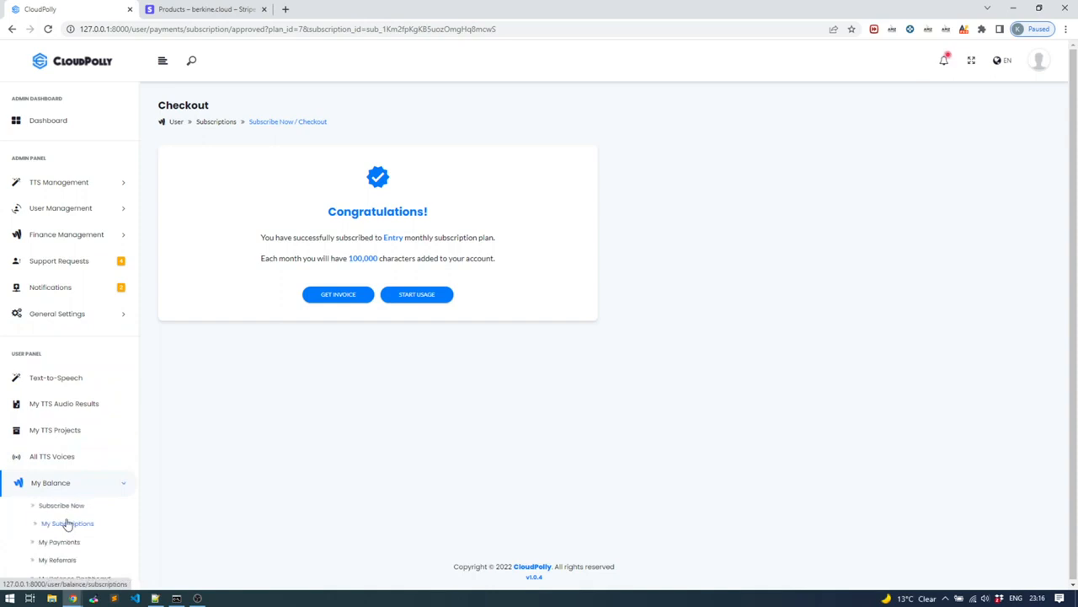
pyautogui.click(129, 521)
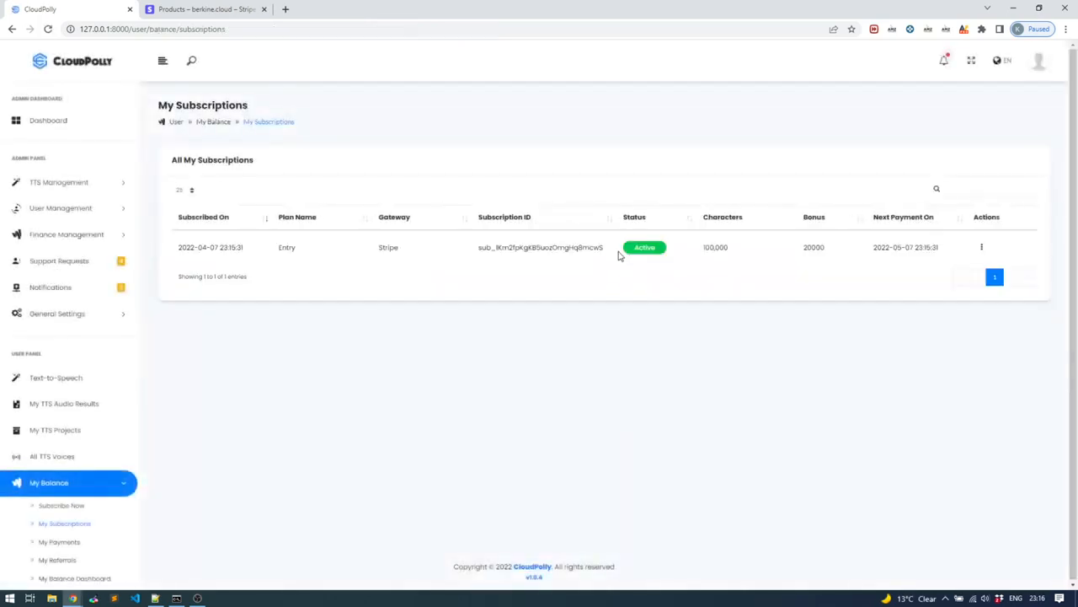
pyautogui.moveTo(477, 249); pyautogui.dragTo(580, 251)
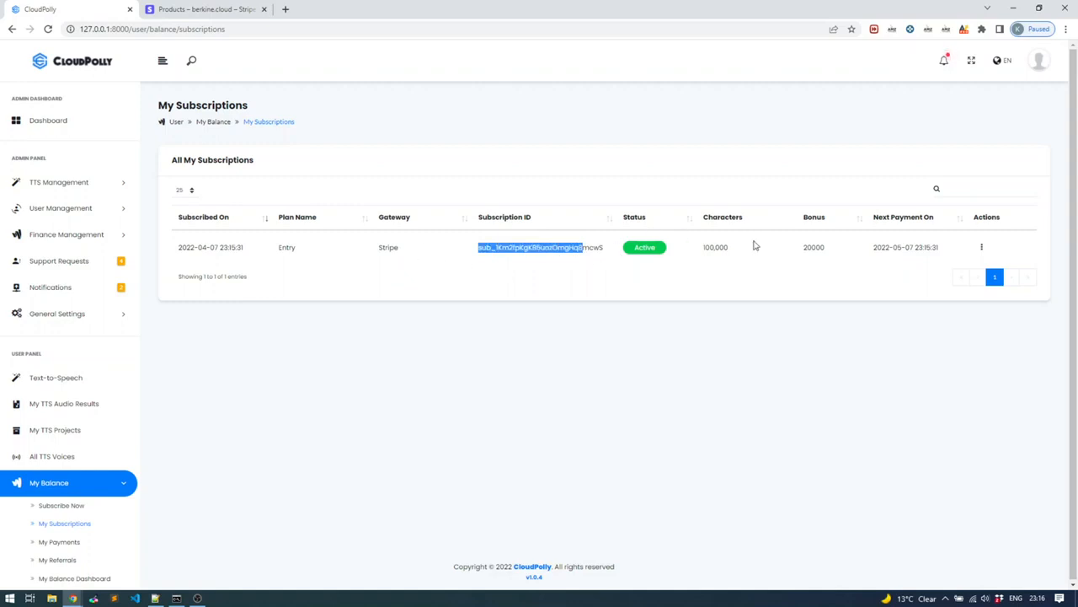
pyautogui.click(717, 246)
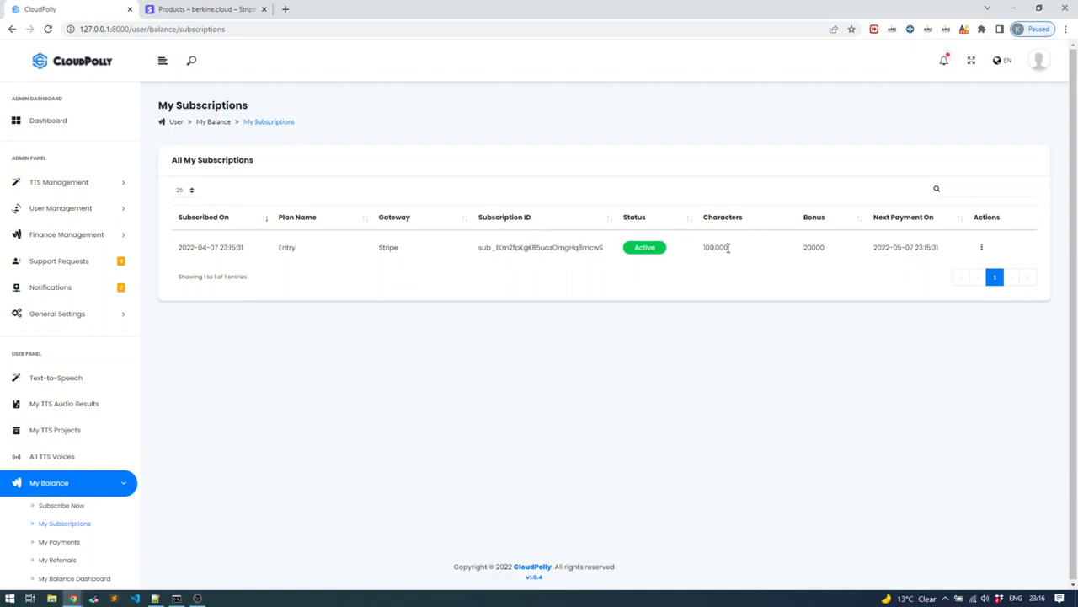
pyautogui.moveTo(279, 247); pyautogui.dragTo(300, 250)
pyautogui.moveTo(502, 247); pyautogui.dragTo(541, 248)
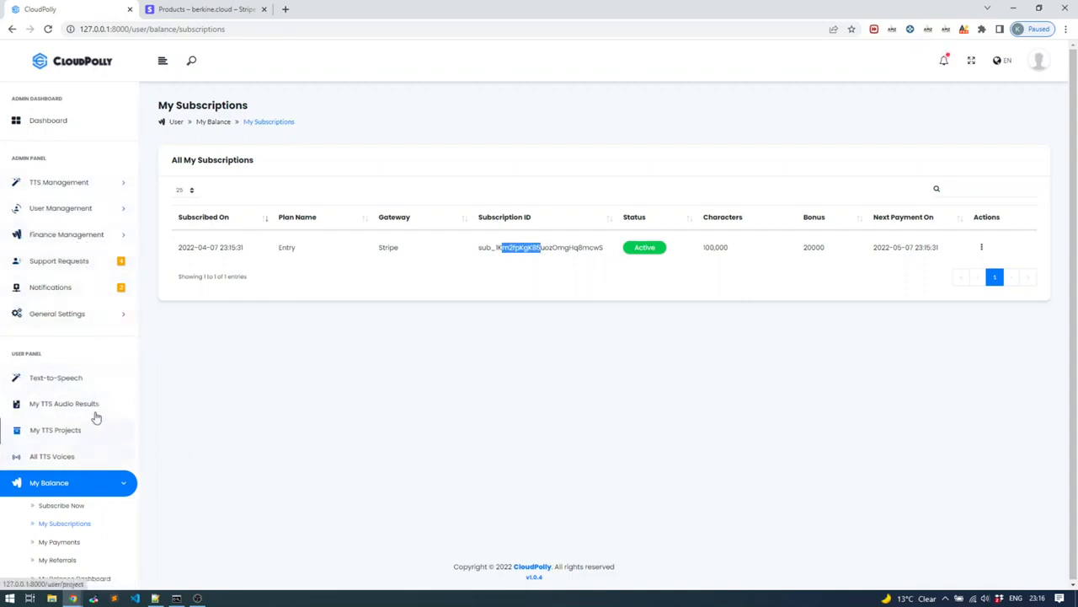
# Step: Start purchasing the 50,000-character prepaid plan from the subscription plans, with Stripe as the payment option
pyautogui.click(52, 505)
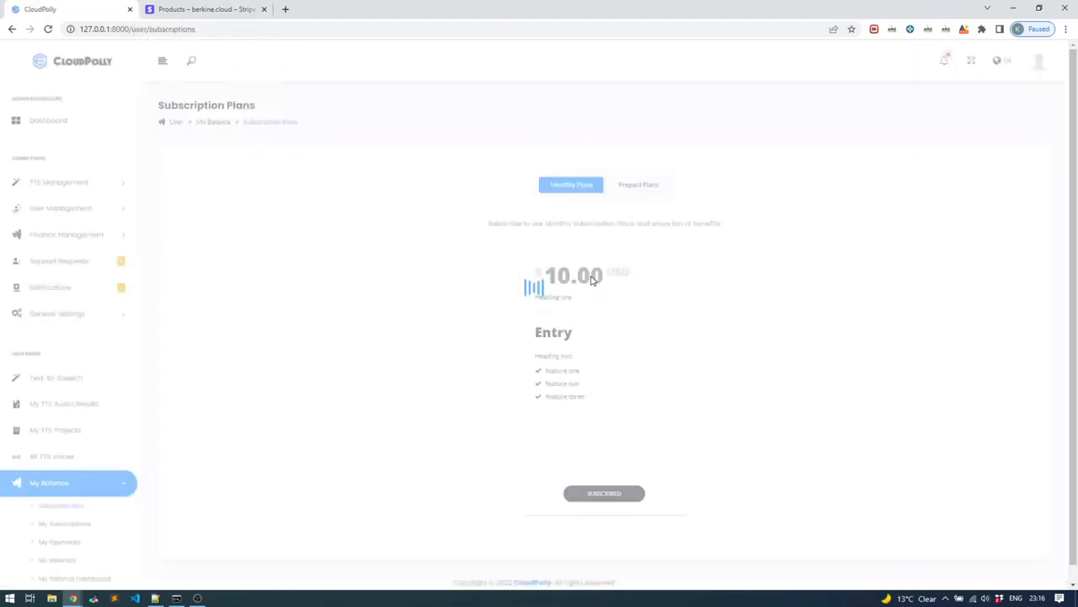
pyautogui.click(641, 191)
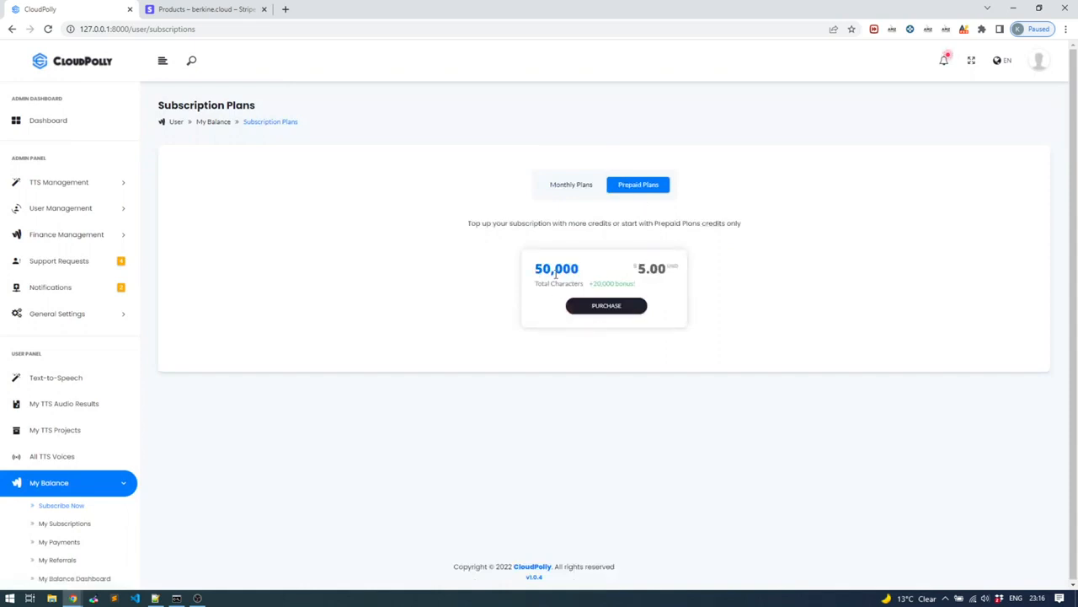
pyautogui.click(613, 312)
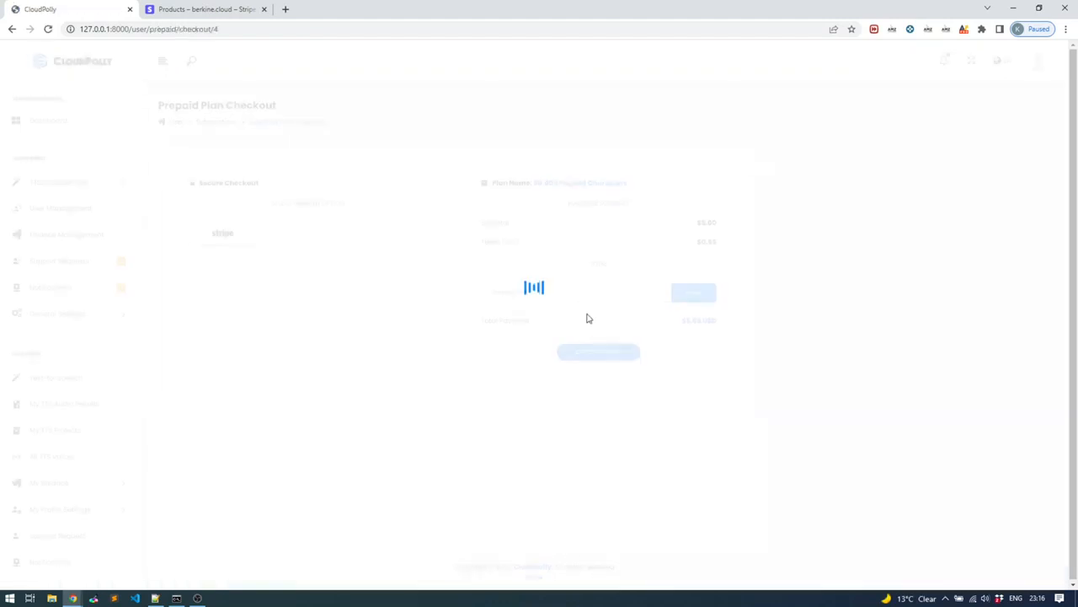
pyautogui.click(224, 235)
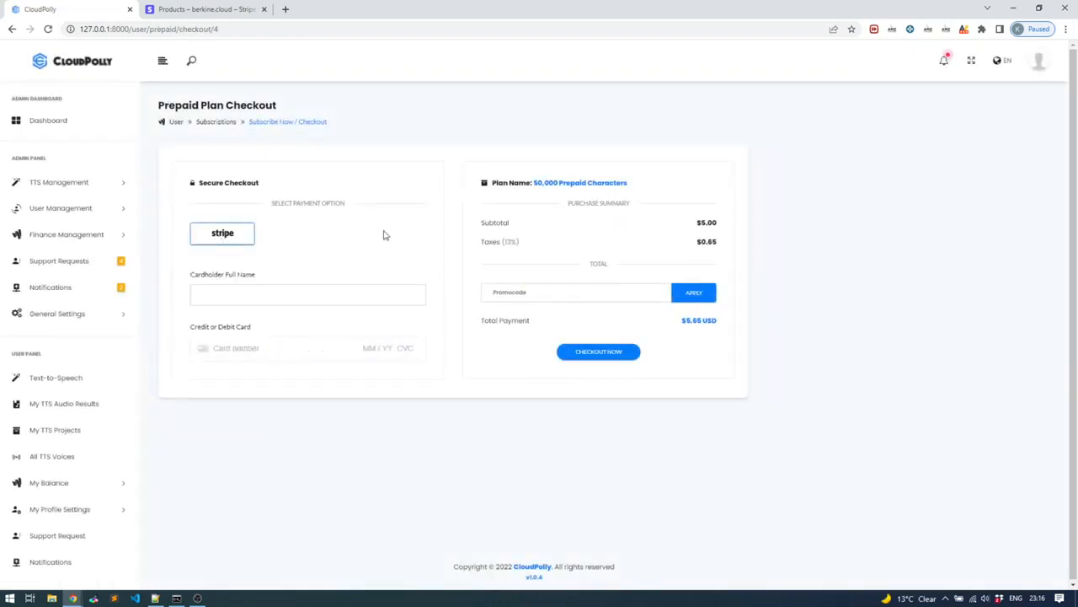